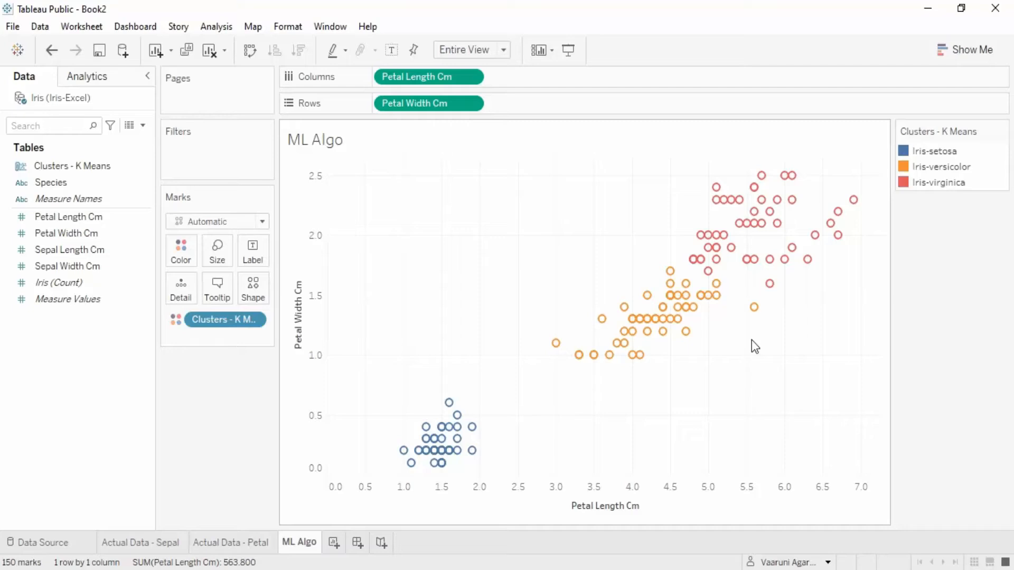
Step: Compare the K-means clusters on the ML Algo sheet with the species colouring on the Actual Data - Petal sheet
mouse_move(633, 359)
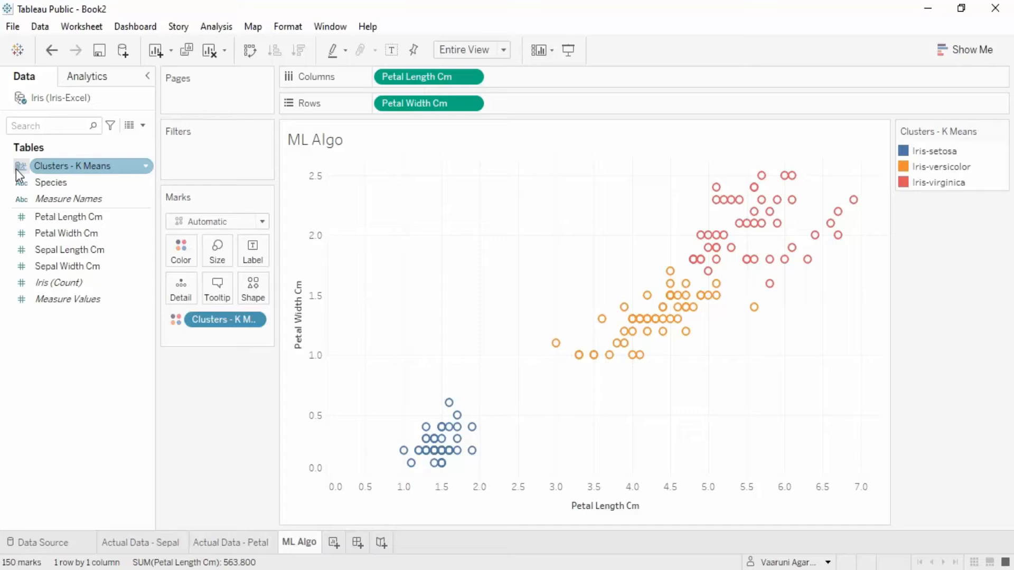
left_click(74, 181, "ctrl")
left_click(50, 172)
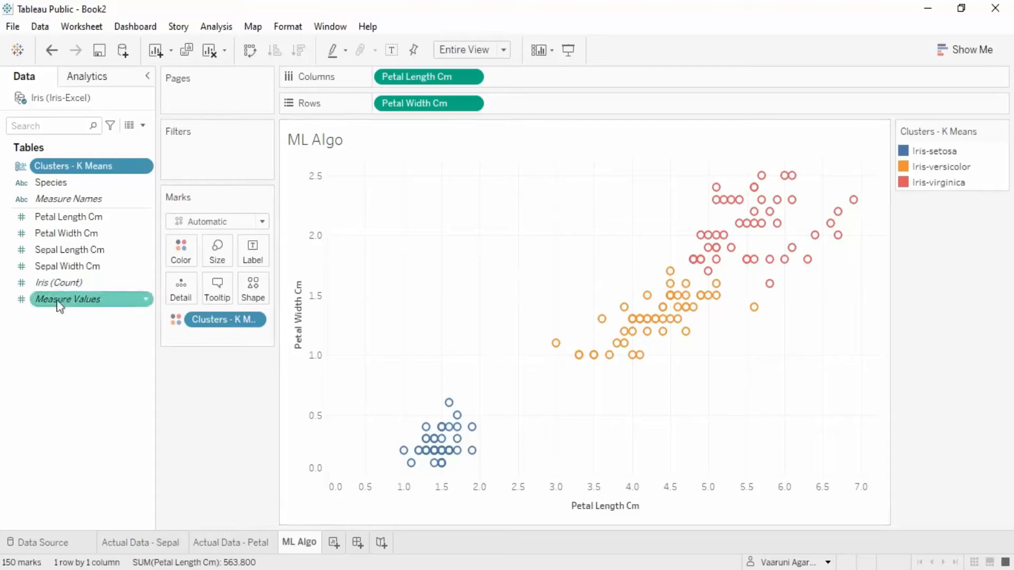
left_click(53, 185)
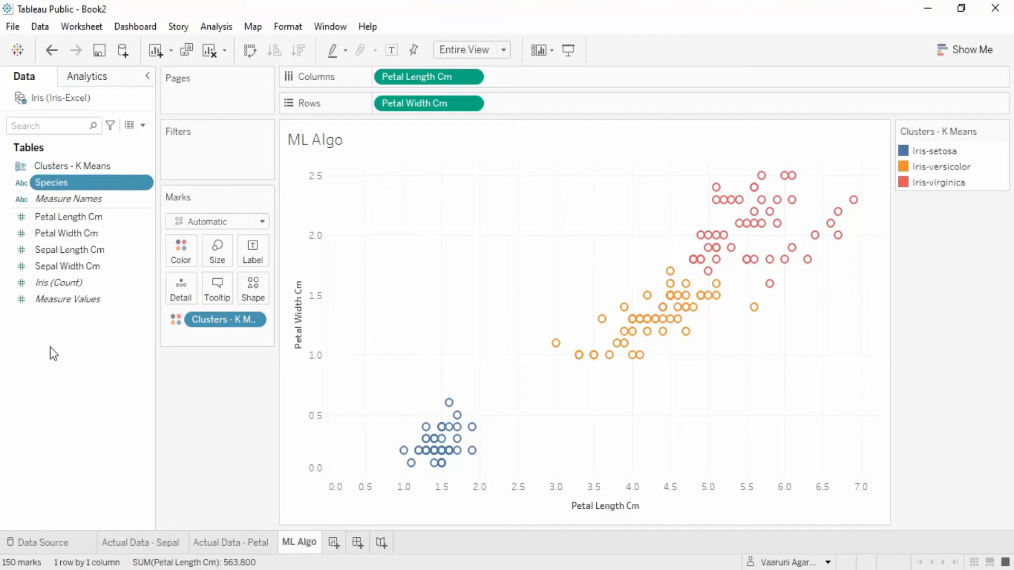
left_click(239, 541)
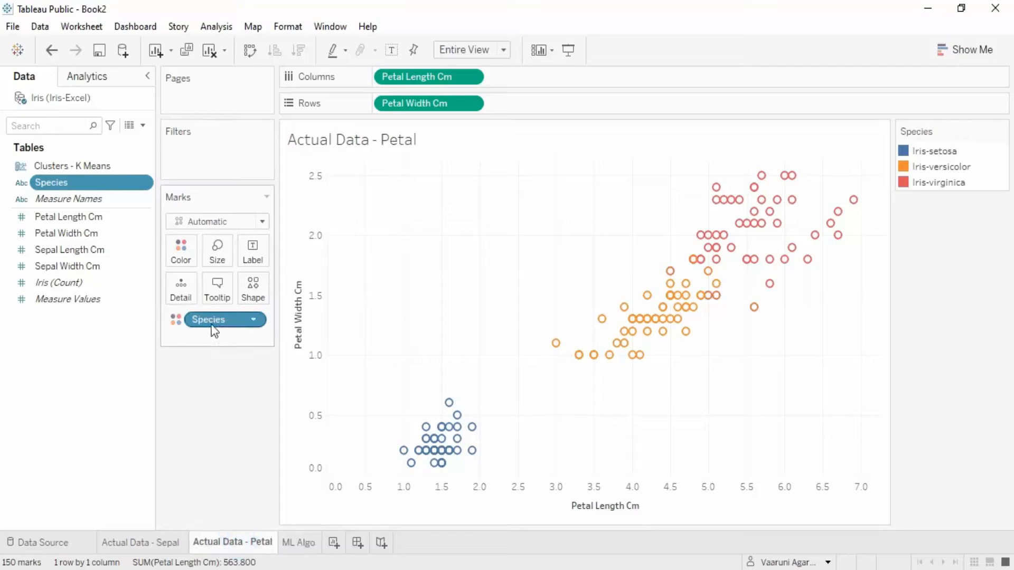
left_click(309, 549)
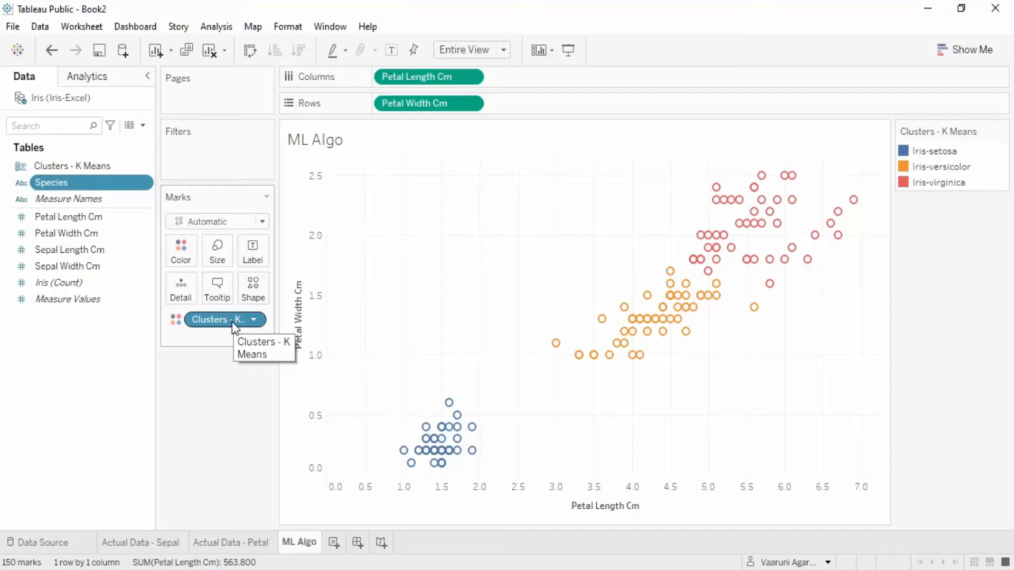
left_click(223, 416)
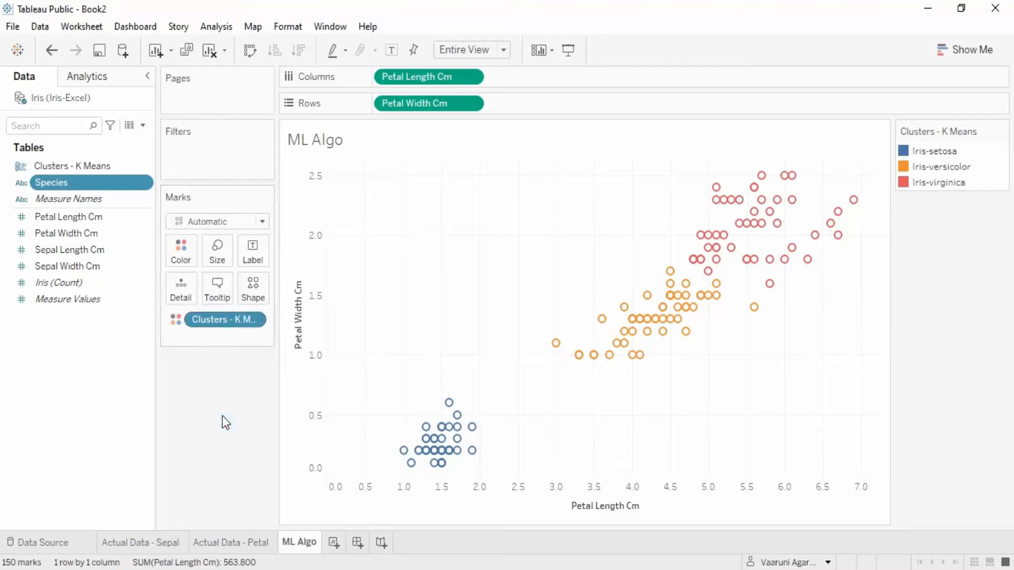
left_click(253, 542)
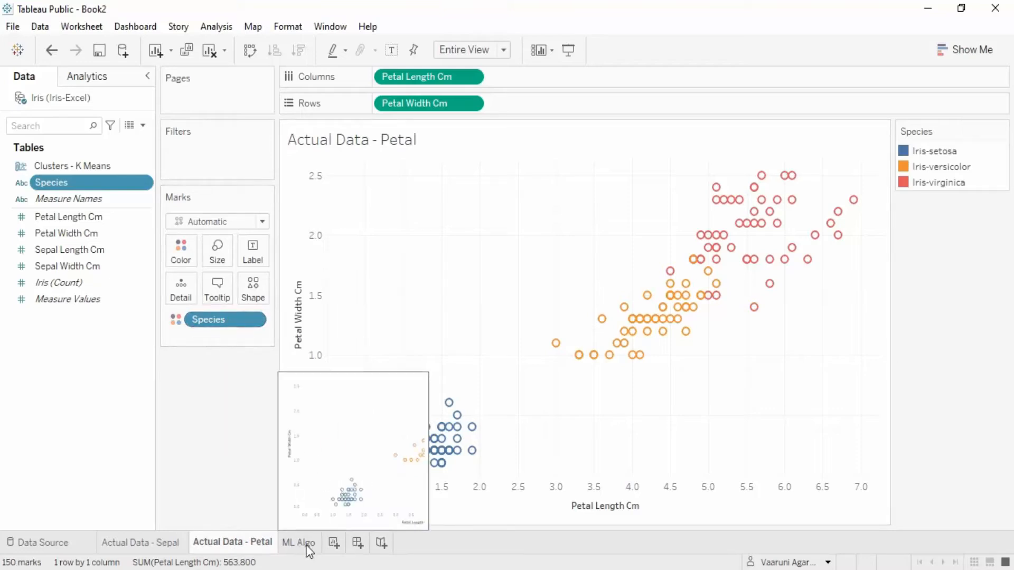
left_click(285, 543)
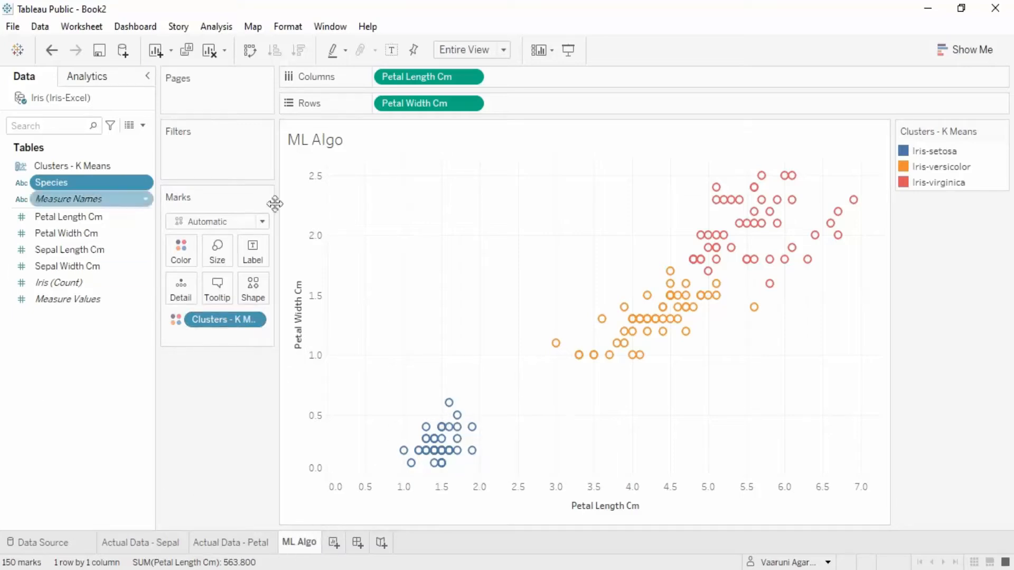
Step: Add a new worksheet after ML Algo and name it Accuracy
left_click(333, 543)
right_click(333, 539)
left_click(375, 362)
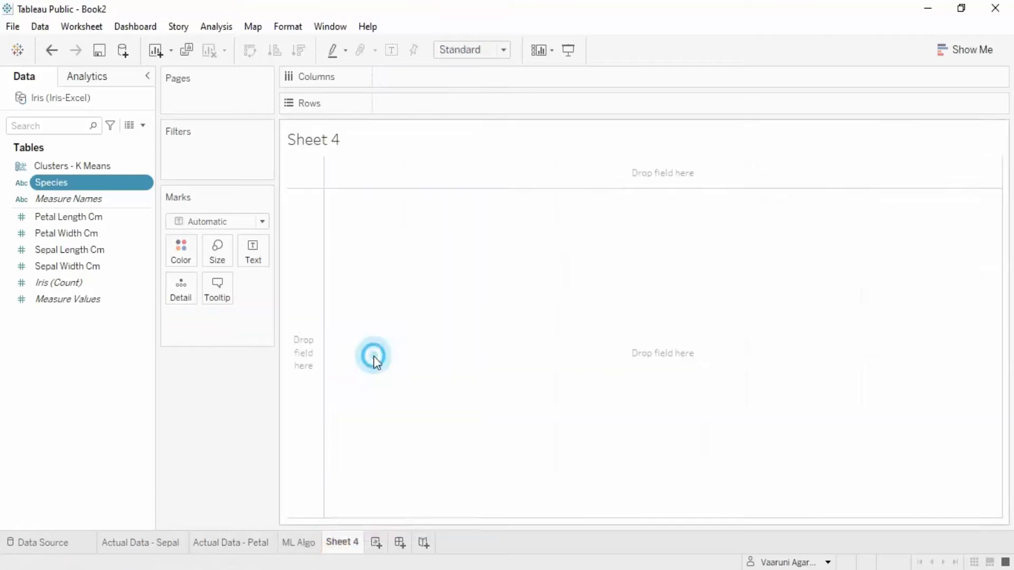
type("Accuracy")
key("Return")
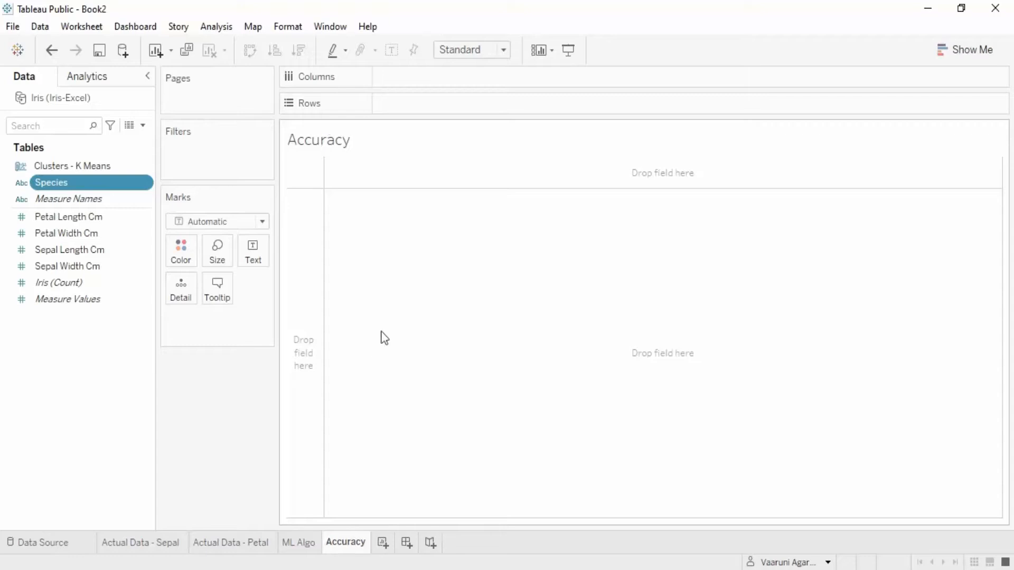
Step: Create a new calculated field and name it Accuracy
right_click(106, 286)
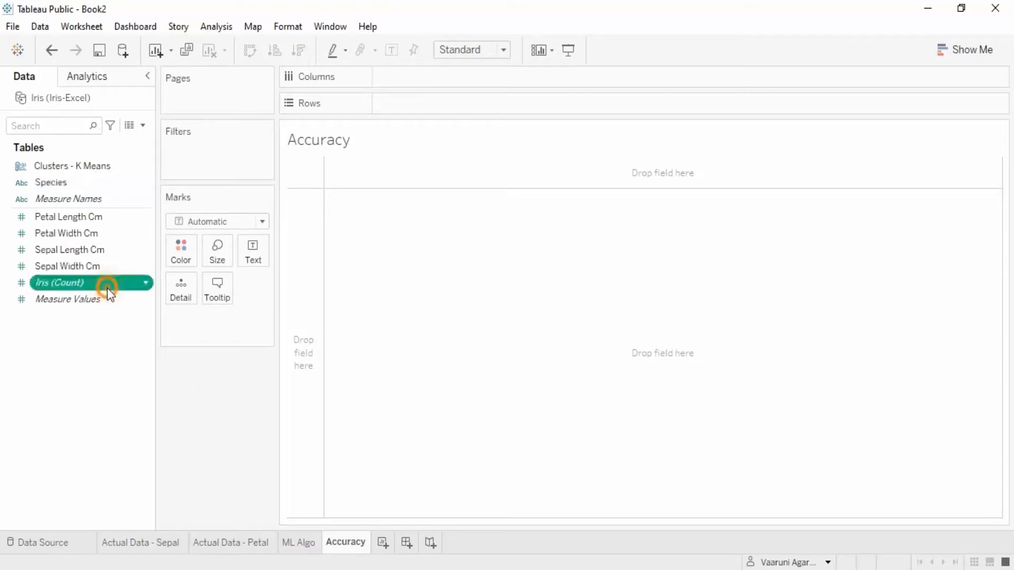
left_click(58, 379)
right_click(78, 347)
left_click(150, 357)
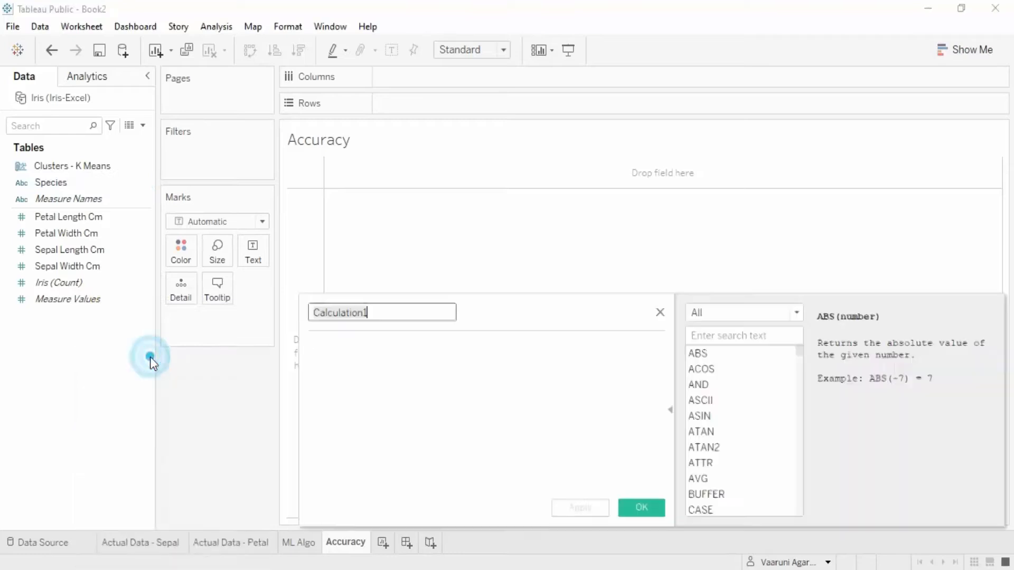
type("A")
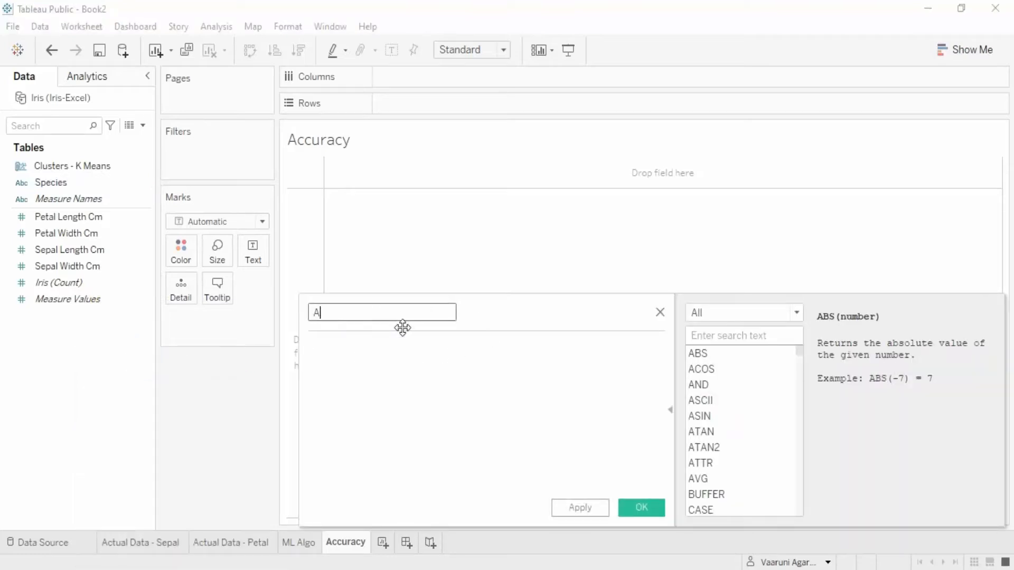
type("ccuracy")
left_click(399, 368)
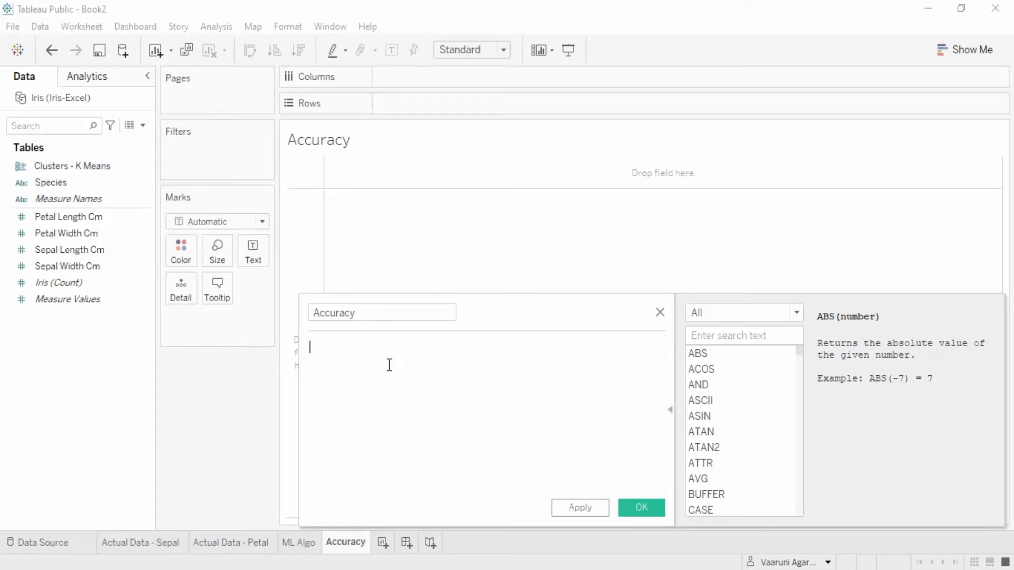
Step: Define the Accuracy formula as [Clusters - K Means] == [Species] and save the calculated field
type("[C")
left_click(387, 363)
type("== [S")
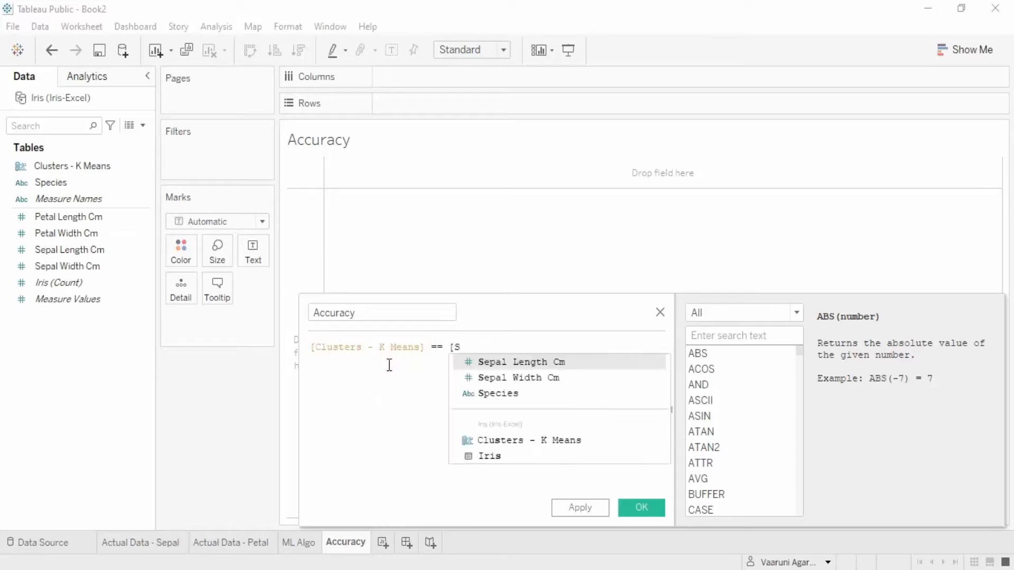
key("Down")
key("Down")
key("Return")
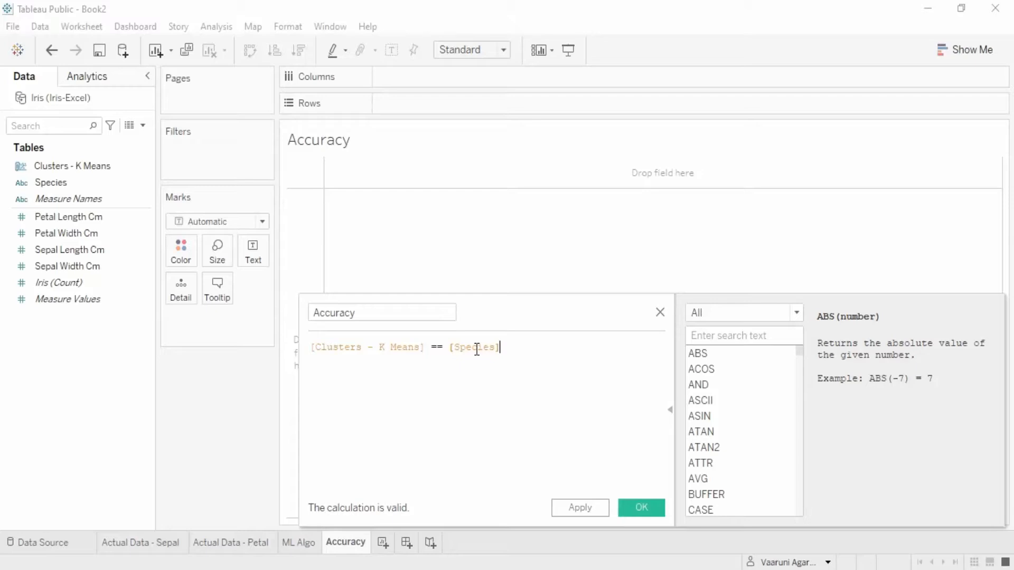
left_click(603, 506)
left_click(650, 504)
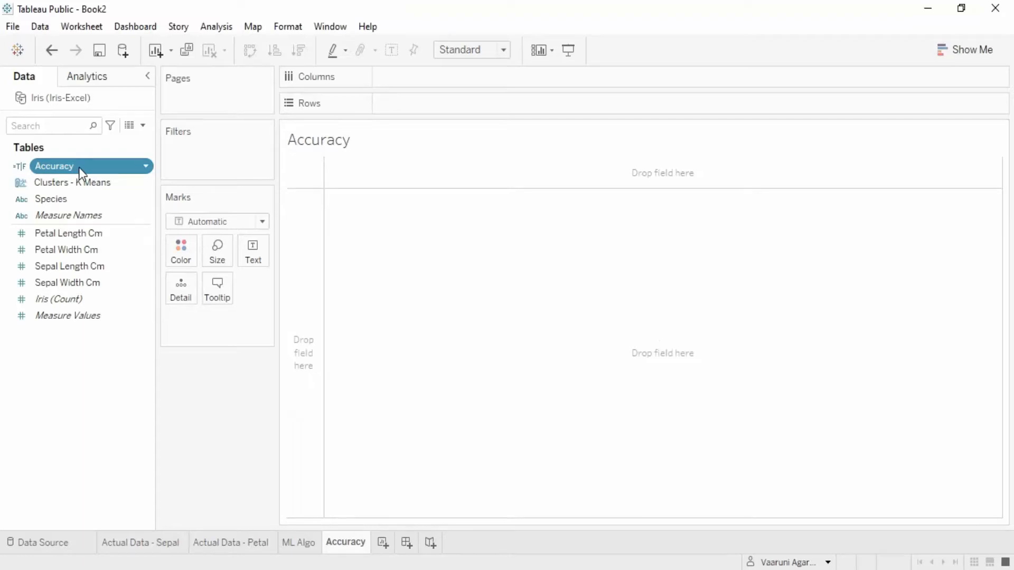
Step: Build a text table with Accuracy as rows and the Iris count as the displayed value
double_click(80, 167)
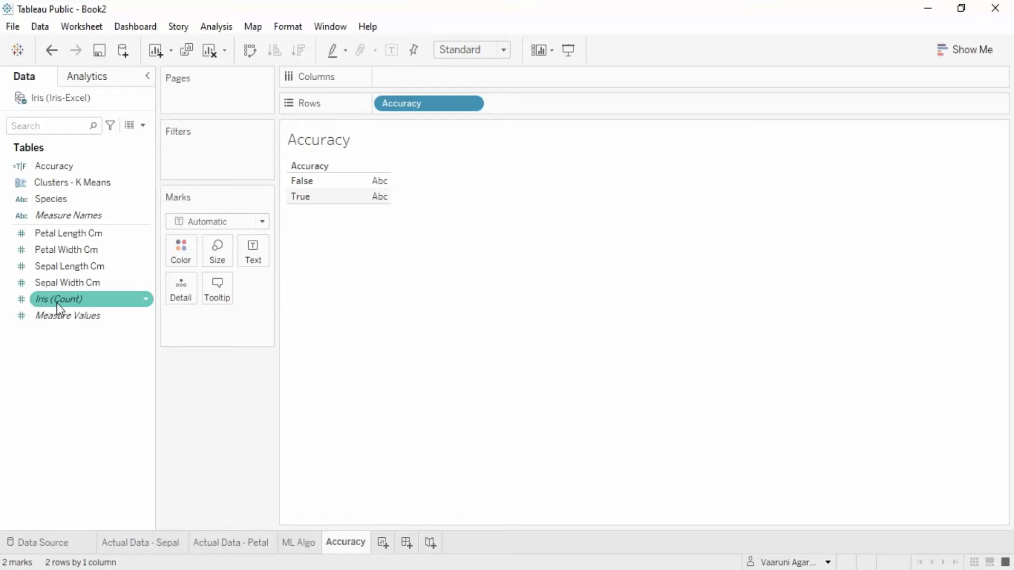
left_click_drag(58, 305, 253, 259)
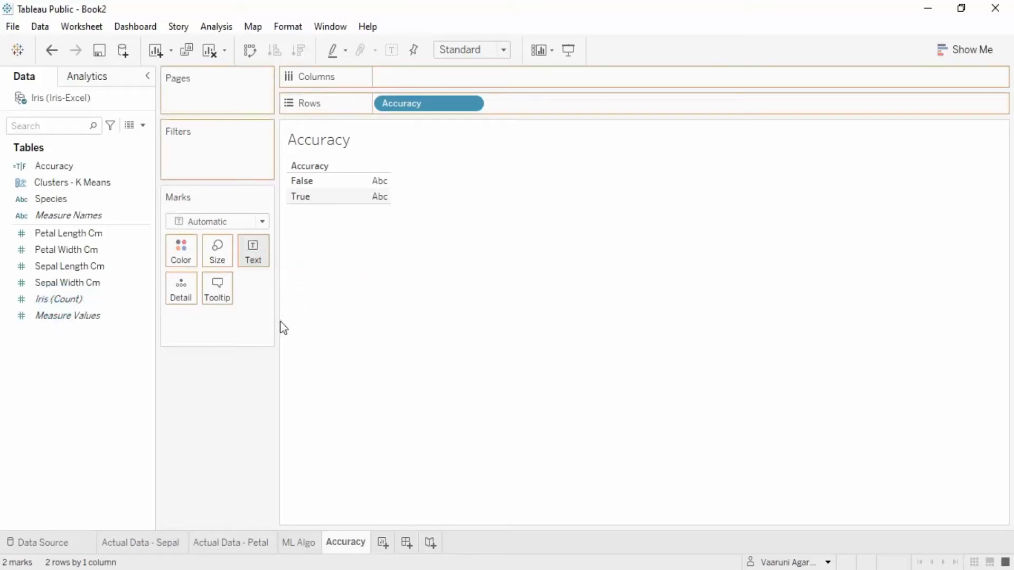
mouse_move(381, 210)
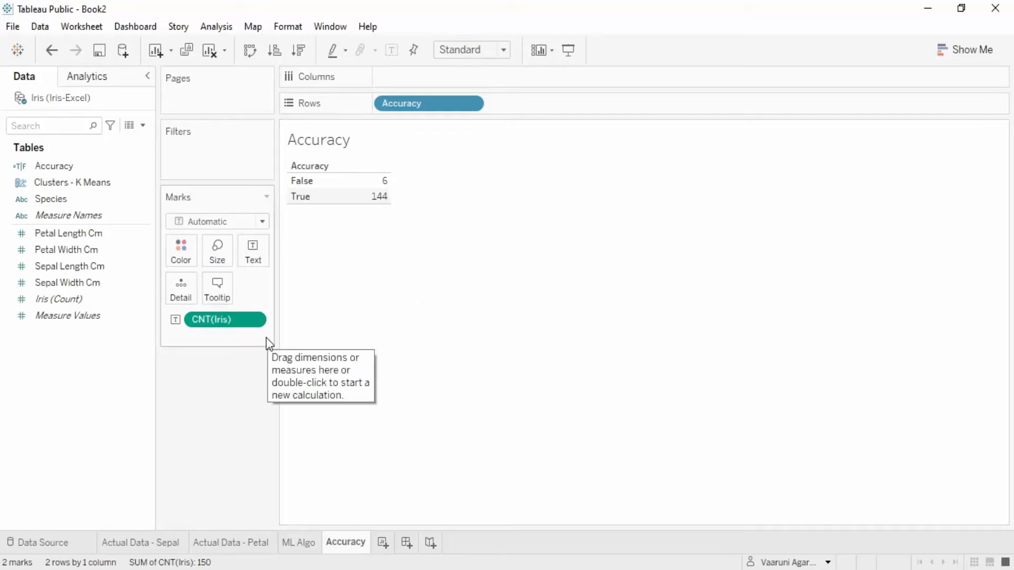
Step: Apply a Percent of Total quick table calculation to the Iris count in the table
left_click(255, 320)
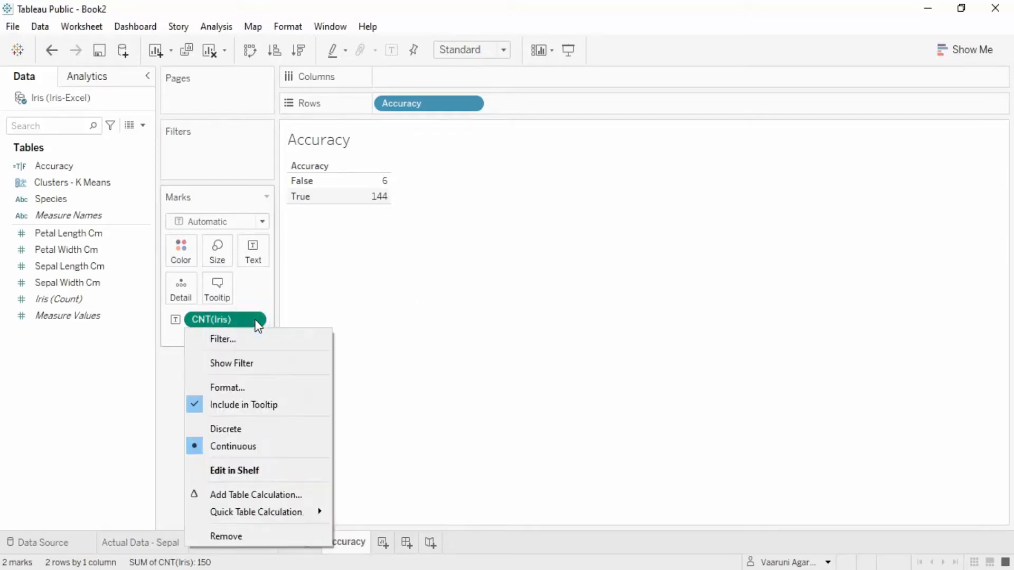
mouse_move(273, 515)
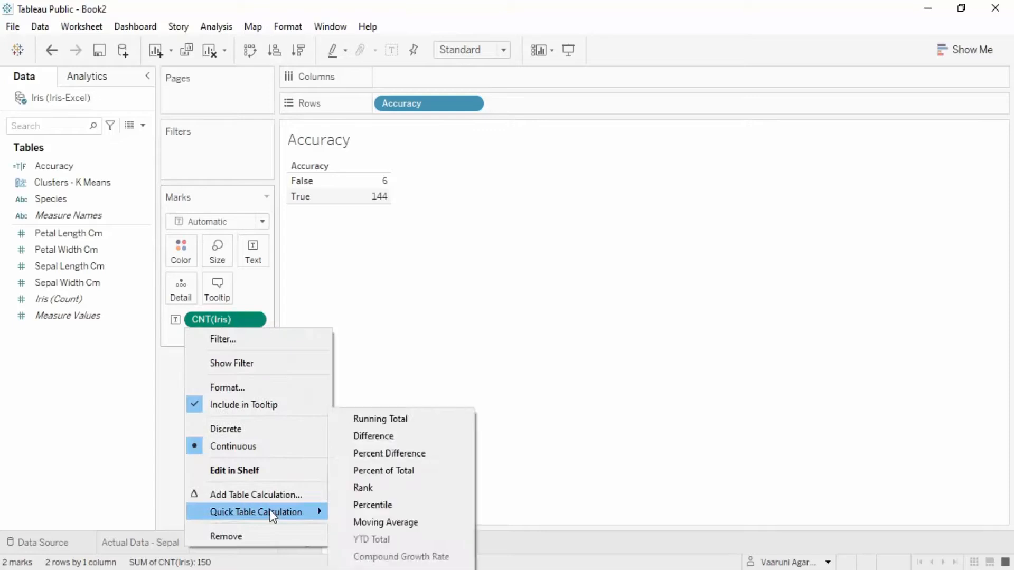
left_click(406, 473)
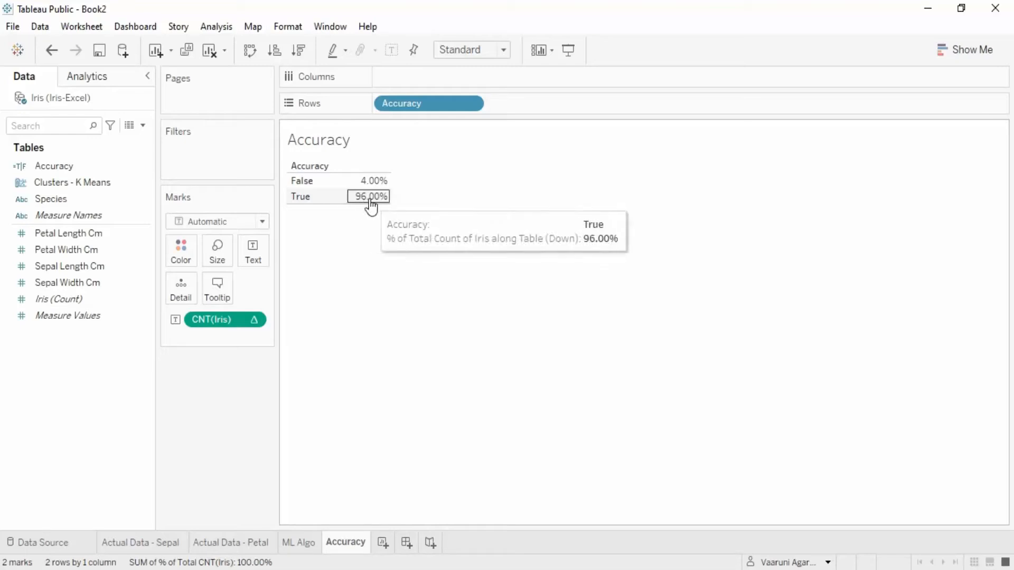
Step: Try to filter the table to only True Accuracy values and hide the Accuracy row header
left_click_drag(53, 167, 188, 161)
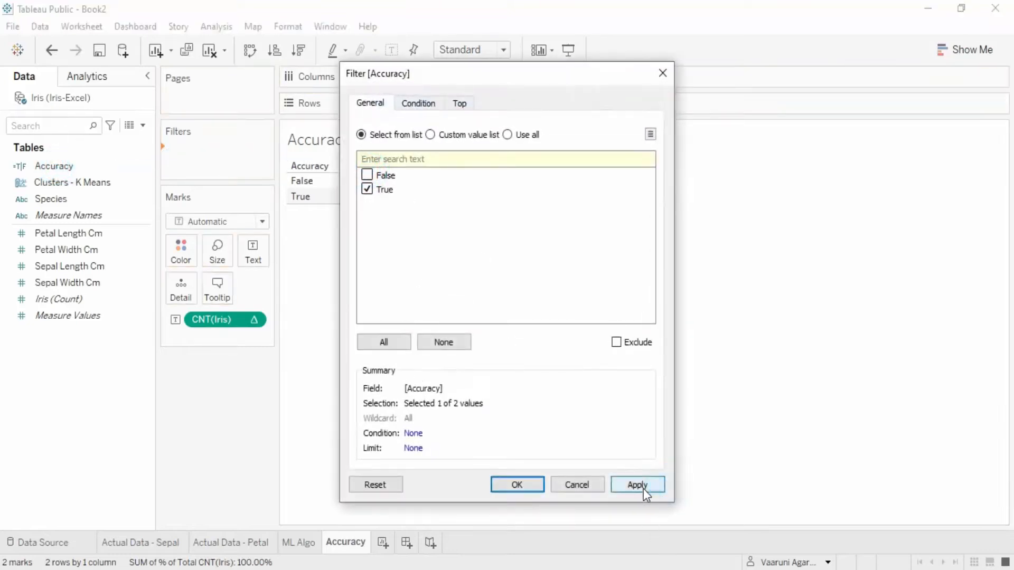
left_click(517, 484)
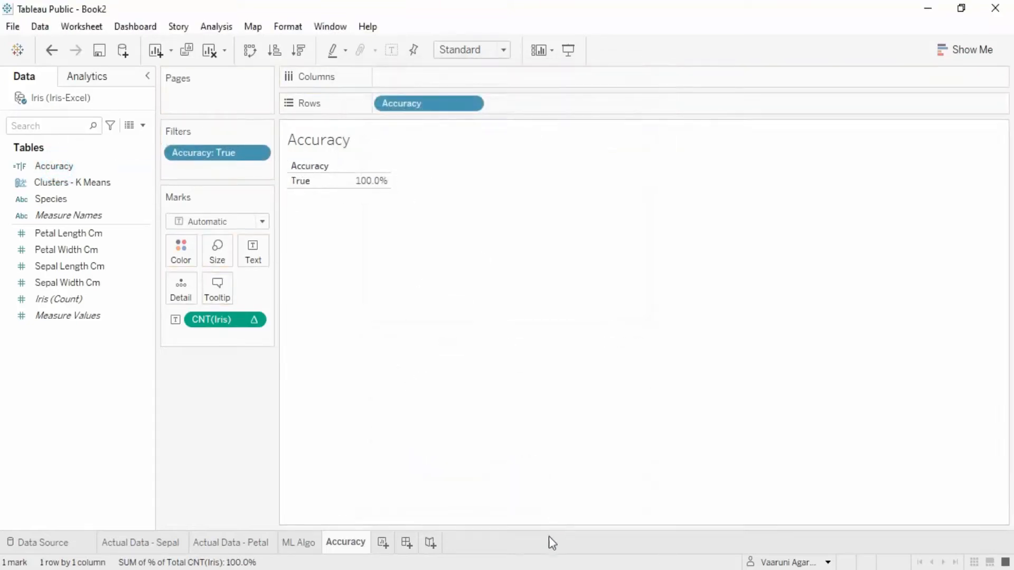
right_click(450, 107)
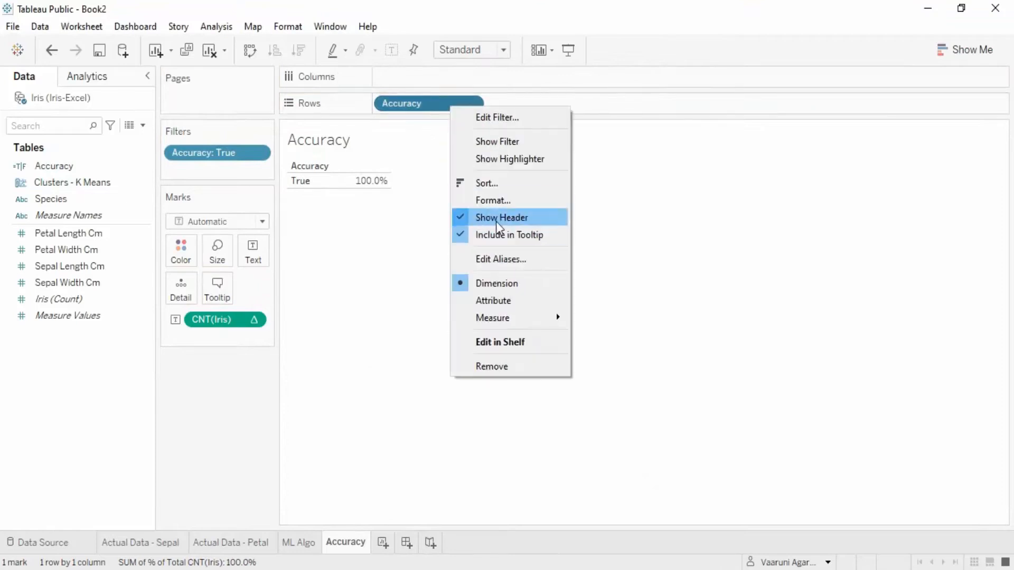
left_click(500, 221)
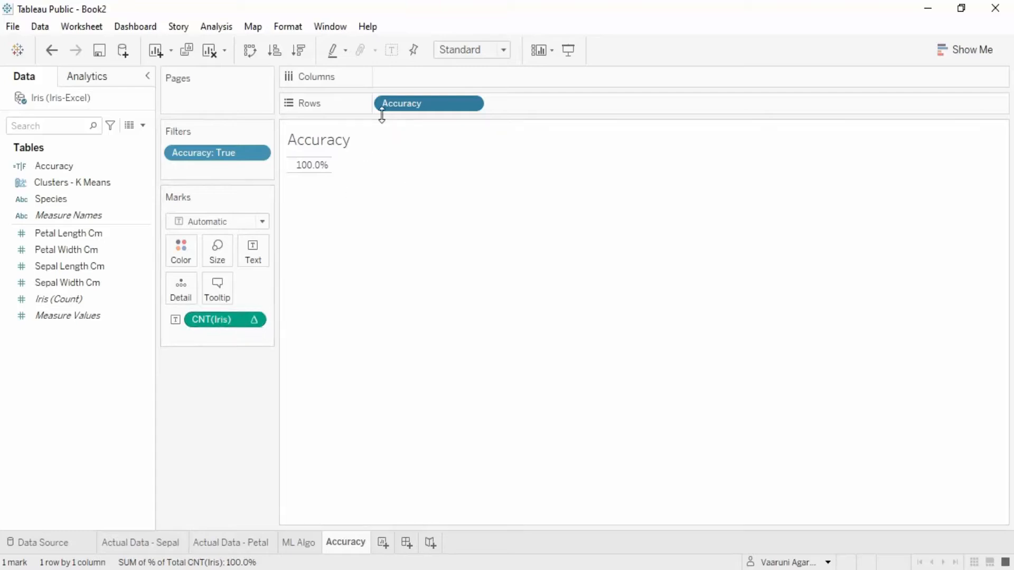
key("ctrl+z")
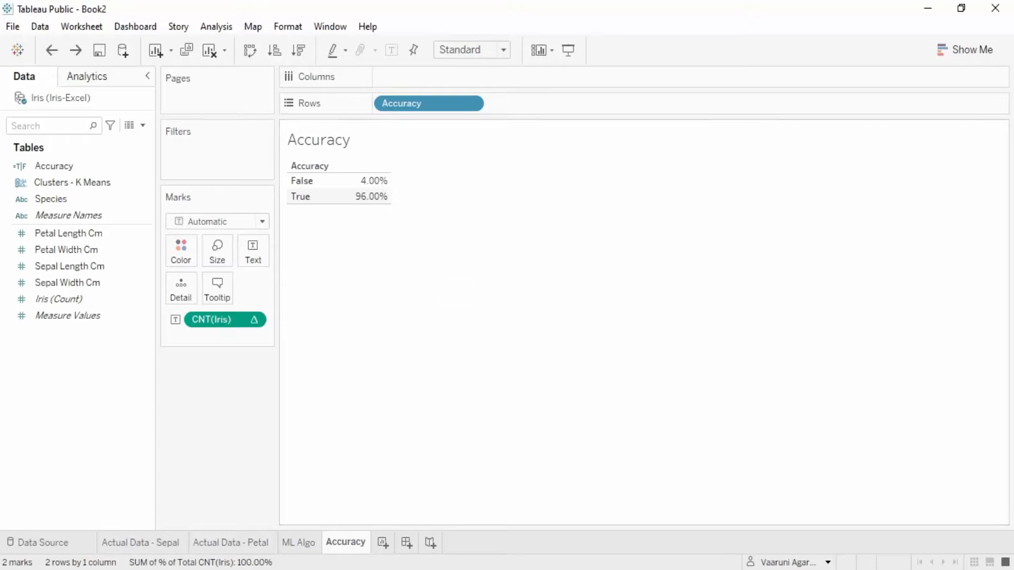
Step: Create a new dashboard and set its size to Automatic
left_click(409, 547)
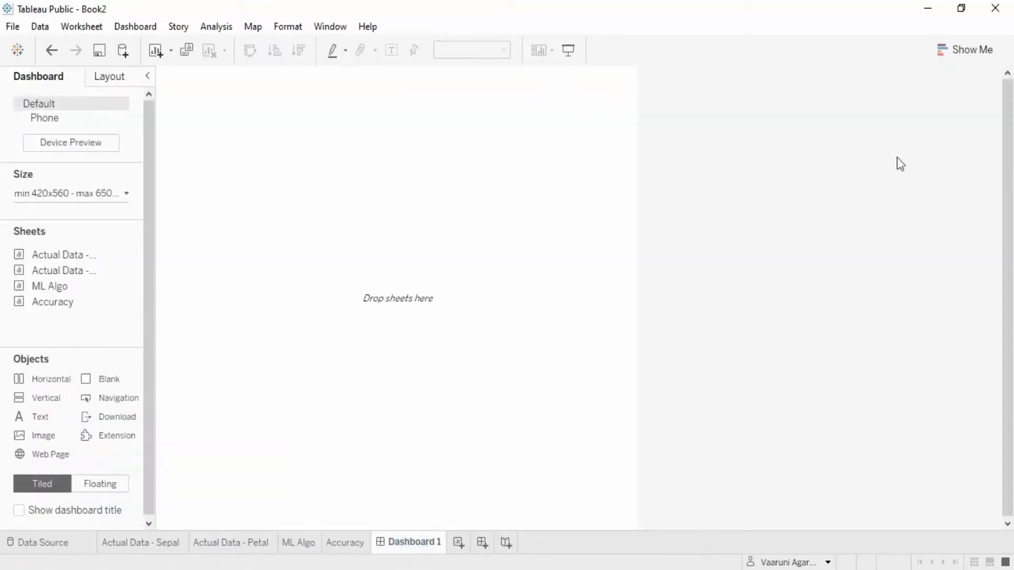
left_click(95, 195)
left_click(90, 221)
left_click(80, 245)
left_click(334, 255)
Step: Place the Actual Data - Petal and ML Algo sheets side by side on the dashboard and remove the Clusters - K Means legend
left_click_drag(55, 269, 284, 239)
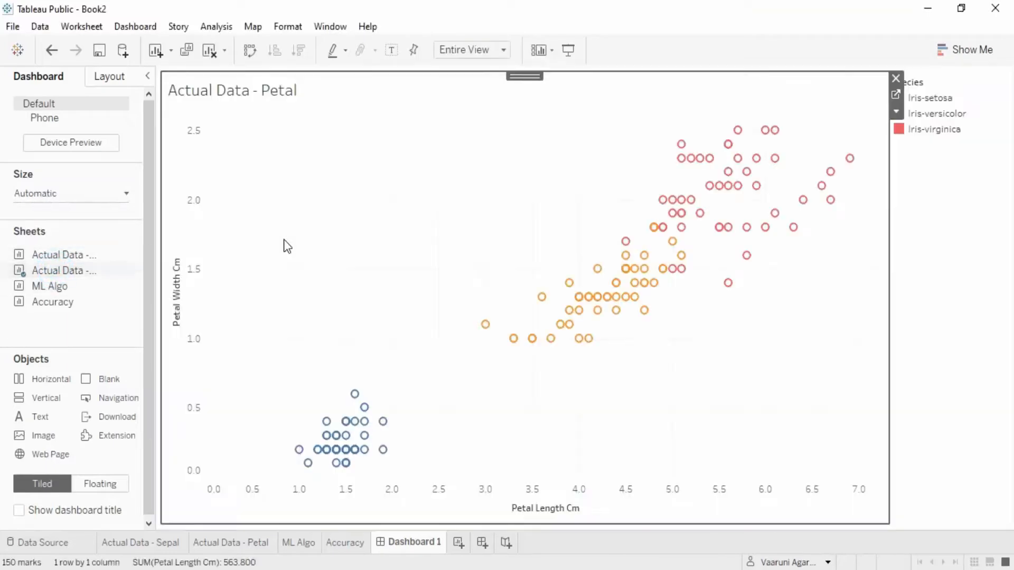
left_click_drag(47, 285, 746, 252)
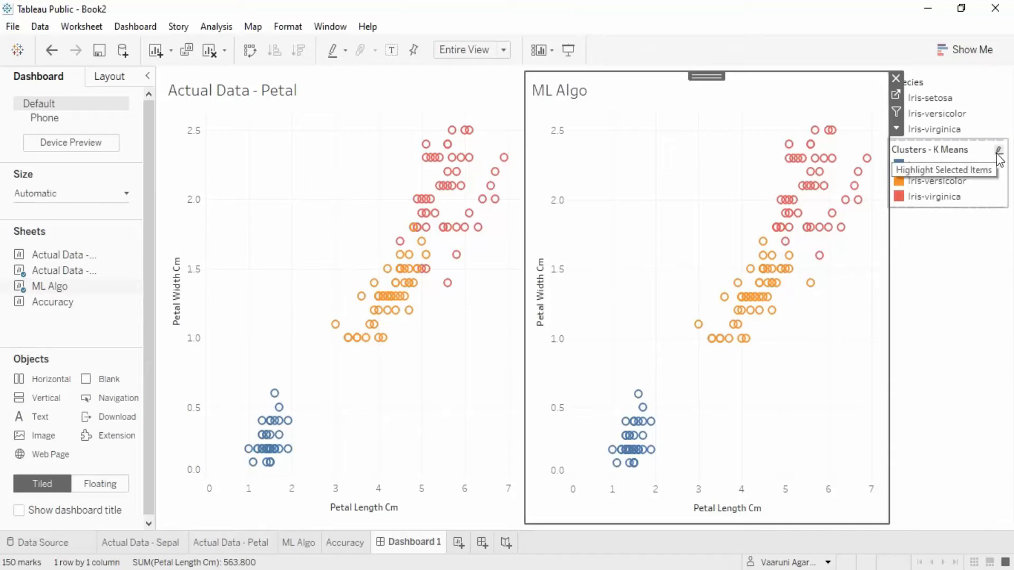
left_click(920, 150)
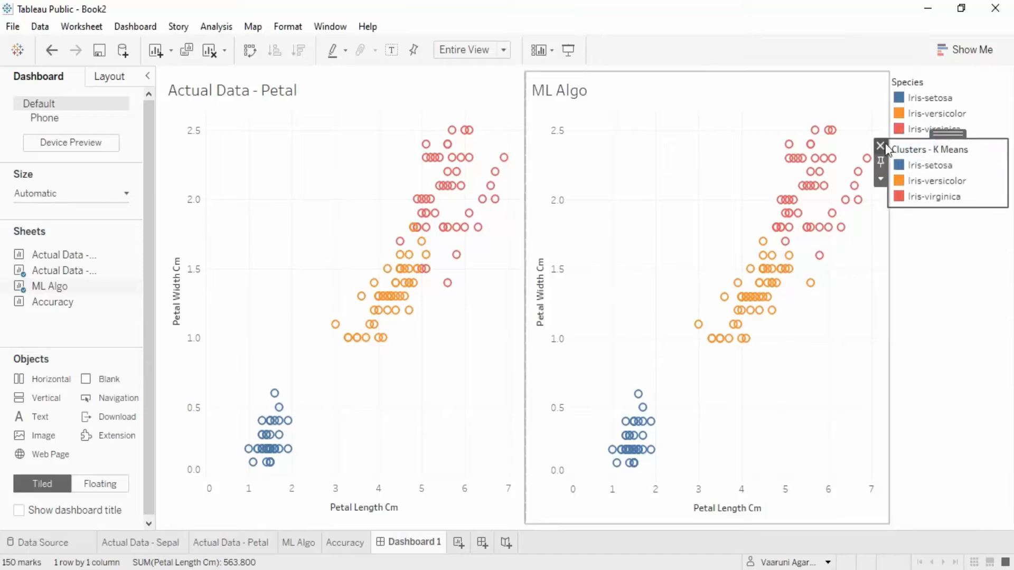
left_click(879, 143)
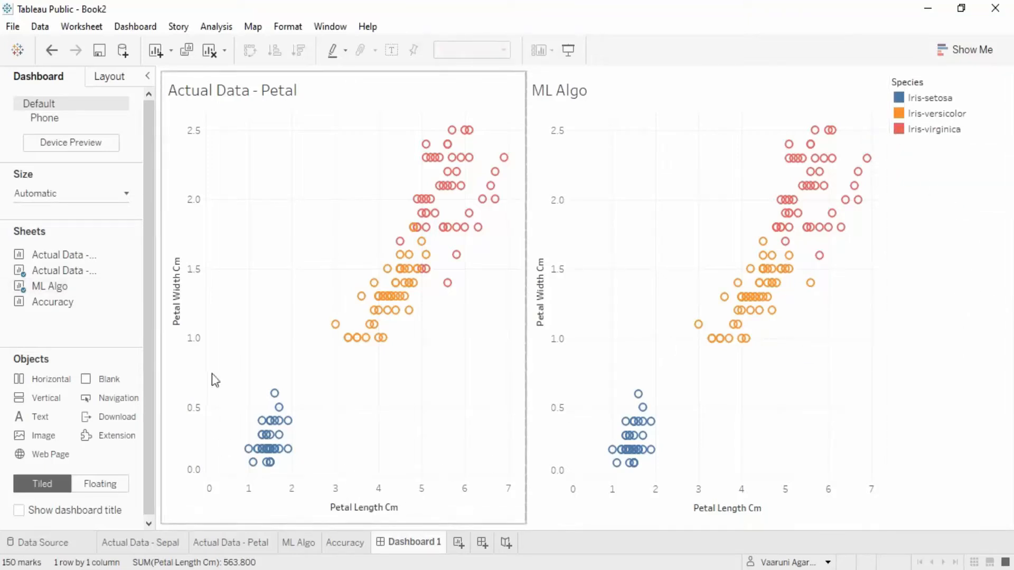
Step: Set the dashboard object layout to Floating and move the Species legend between the two scatter plots
left_click(950, 95)
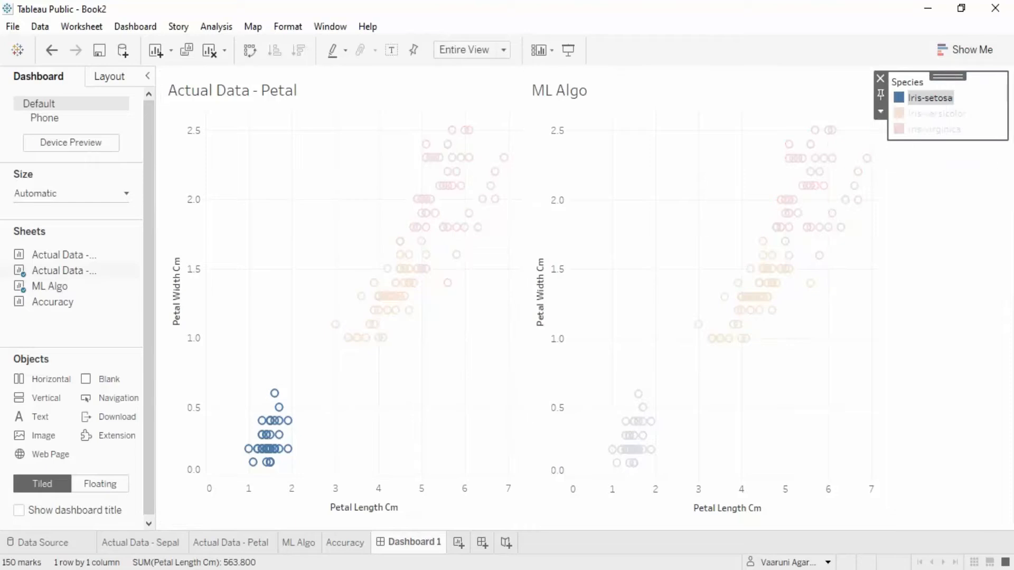
left_click(100, 484)
left_click_drag(949, 77, 525, 119)
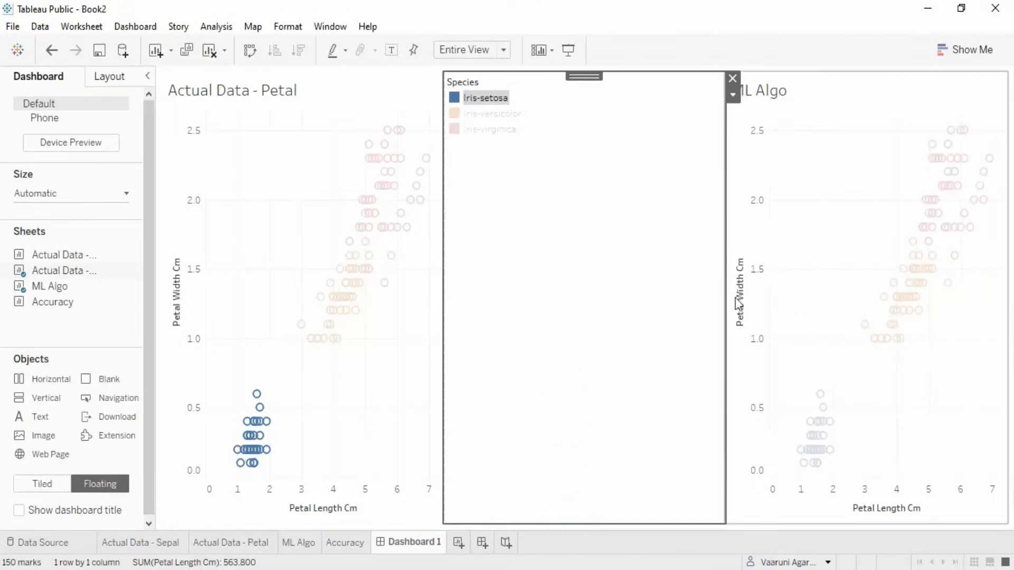
Step: Narrow the Species legend container to widen the ML Algo chart, and clear the Iris-setosa highlight
left_click_drag(726, 300, 537, 296)
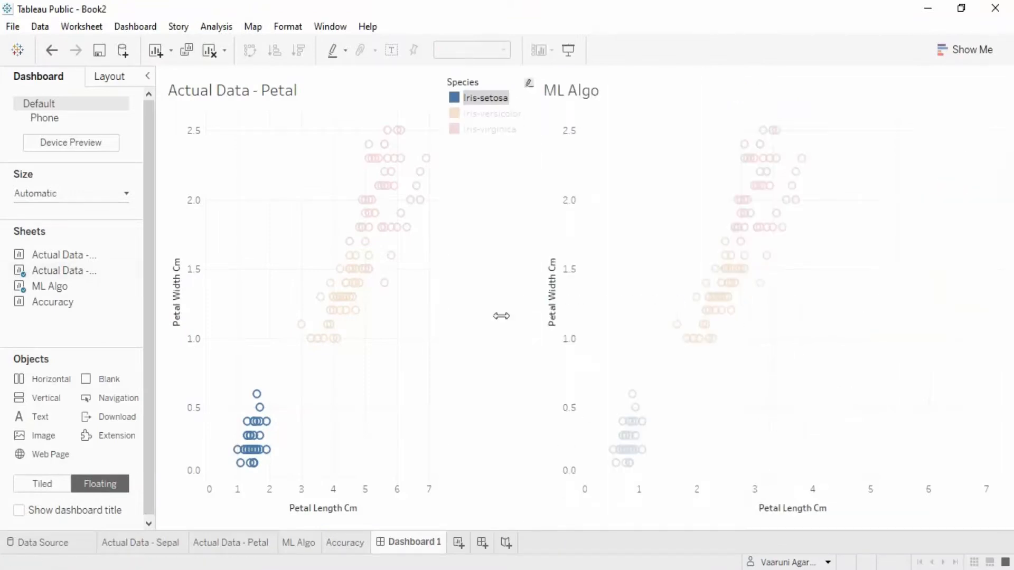
left_click(414, 465)
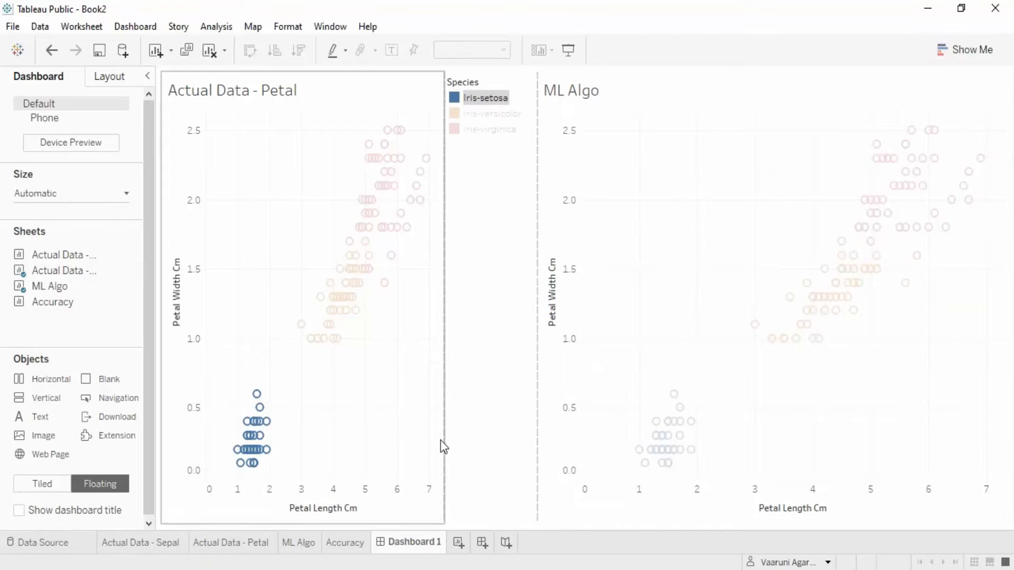
left_click(772, 344)
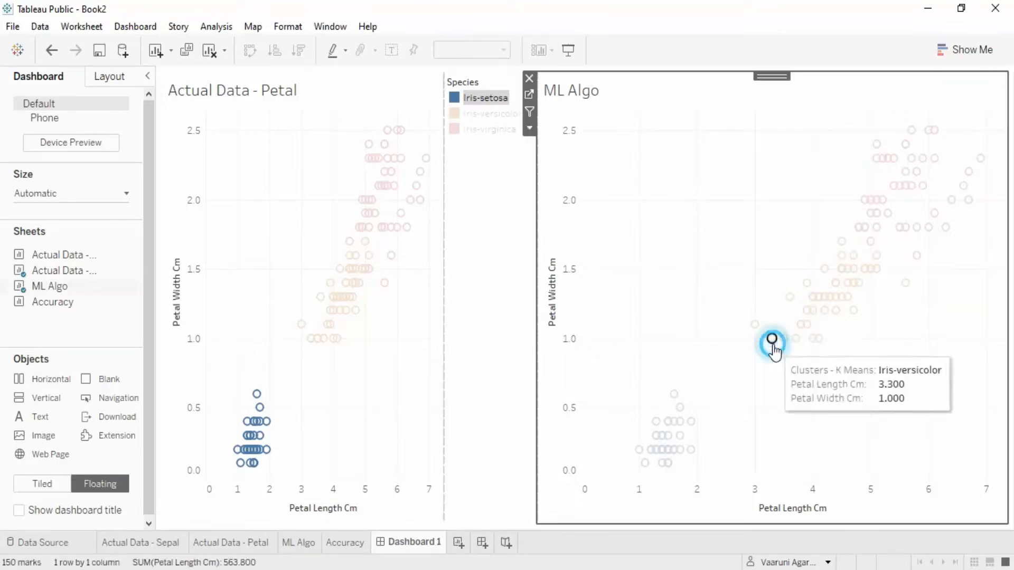
left_click(665, 197)
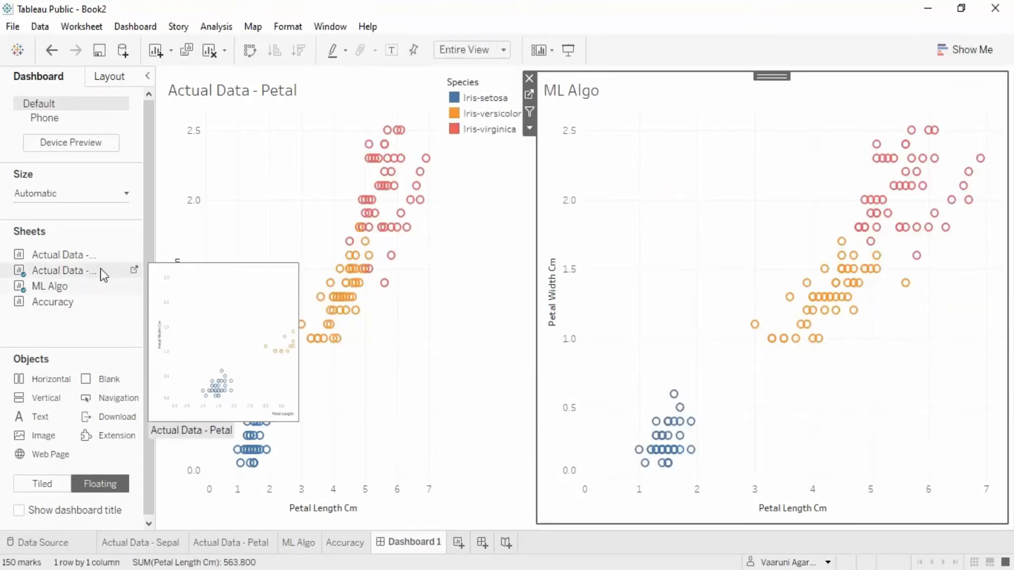
Step: Add the Accuracy sheet as a floating object below the Species legend and narrow it to fit between the two charts
left_click_drag(51, 302, 383, 190)
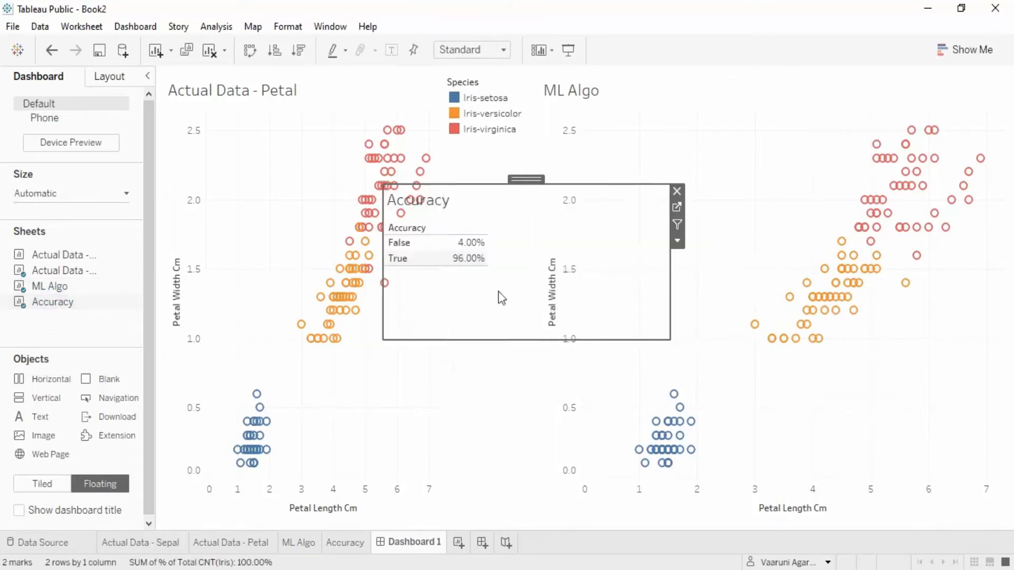
left_click_drag(526, 177, 600, 147)
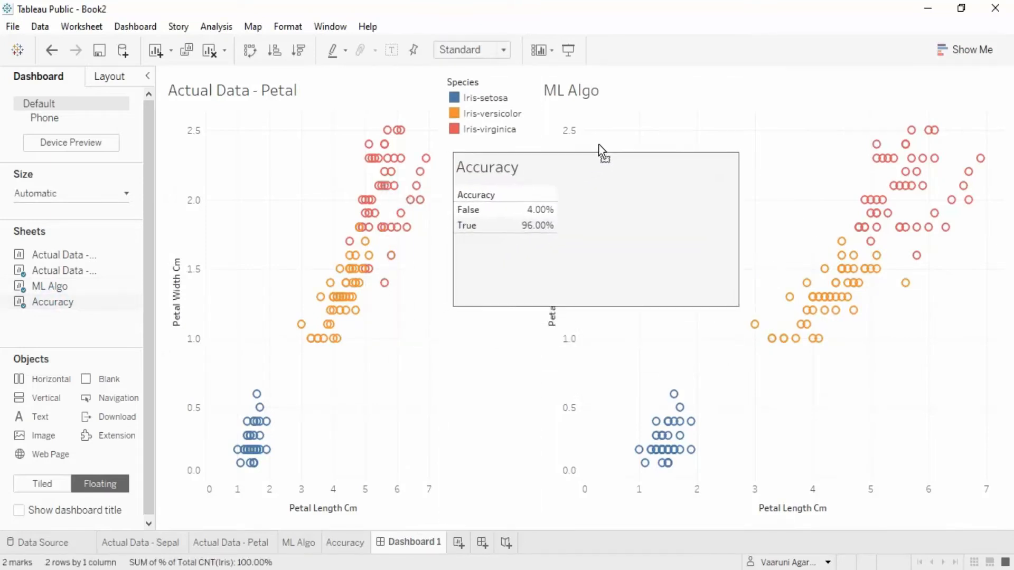
left_click_drag(738, 238, 549, 258)
left_click_drag(450, 246, 436, 246)
left_click_drag(548, 262, 553, 262)
left_click(543, 395)
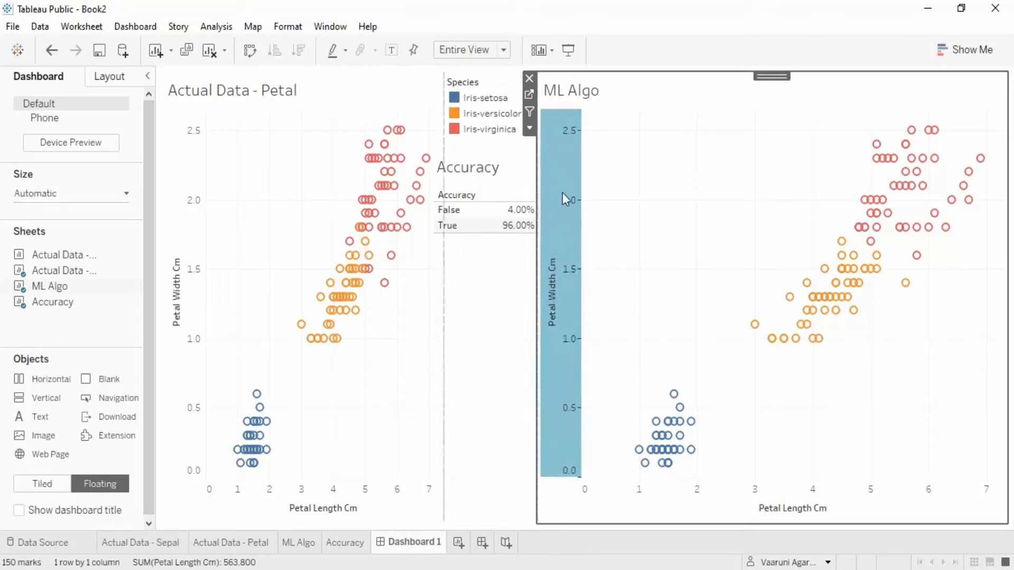
Step: Align the floating Accuracy table with the Species legend above it and trim its width
left_click(508, 152)
mouse_move(508, 151)
left_mouse_down()
mouse_move(502, 143)
mouse_move(507, 154)
left_mouse_up()
left_click(492, 368)
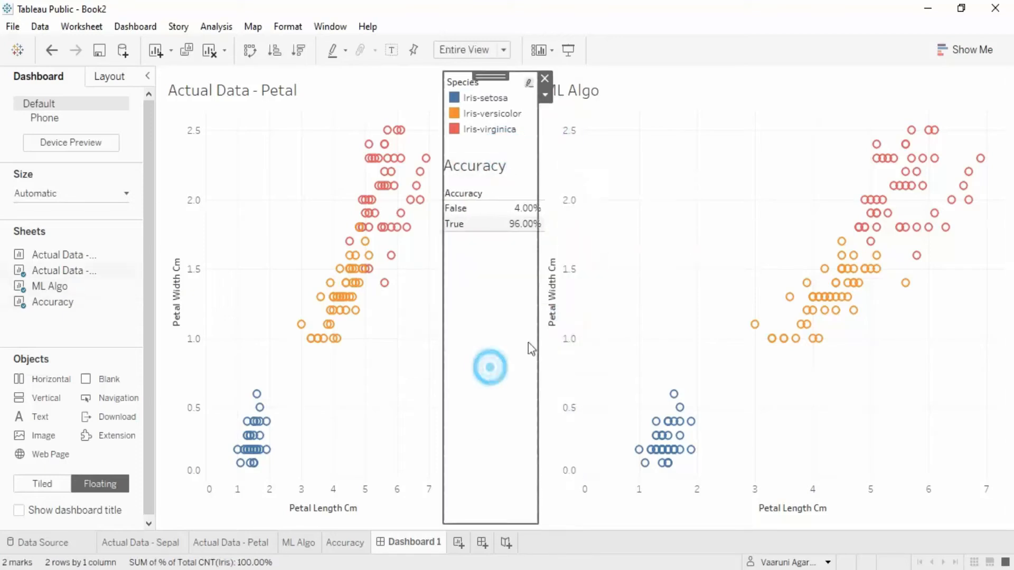
left_click(515, 159)
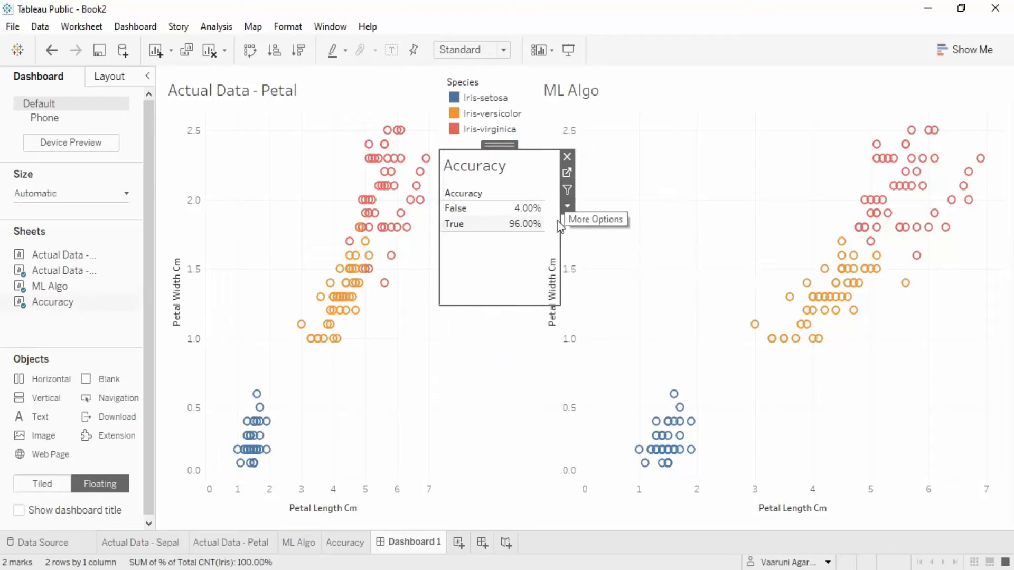
mouse_move(560, 221)
left_mouse_down()
mouse_move(538, 227)
mouse_move(523, 248)
mouse_move(554, 228)
left_mouse_up()
left_click(522, 389)
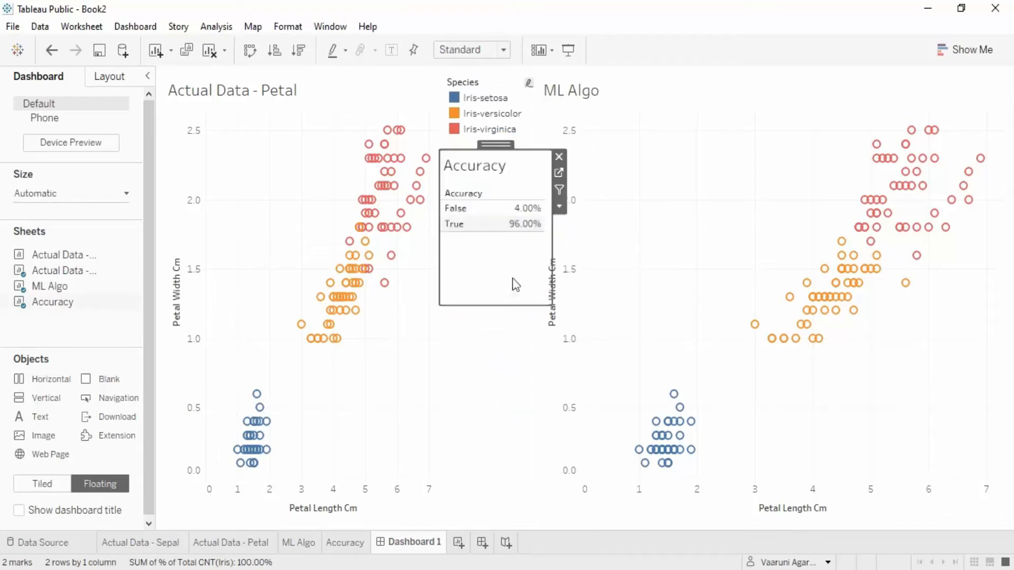
left_click(496, 339)
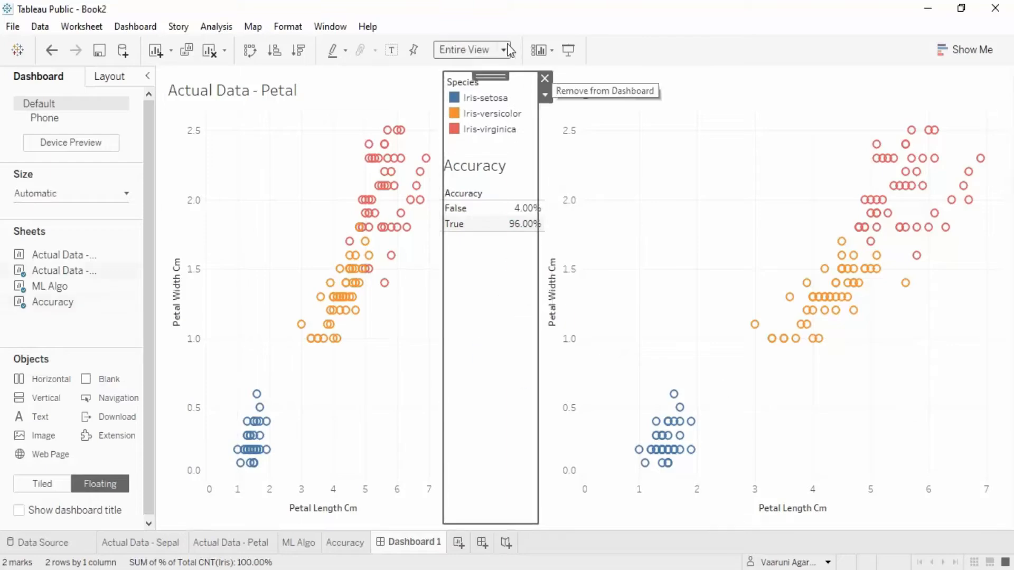
Step: Preview the dashboard in presentation mode and return to the editing view
left_click(568, 49)
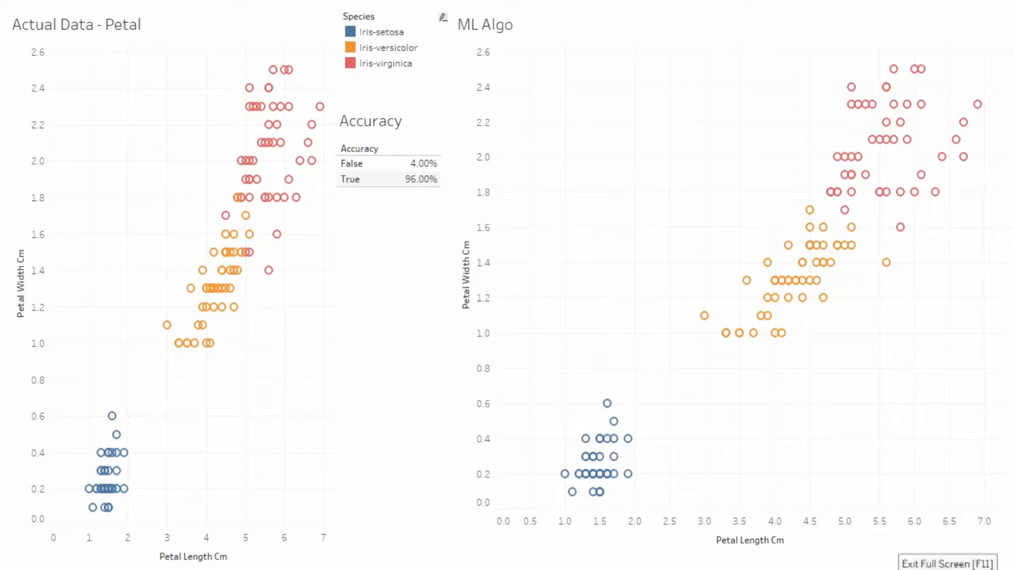
key("F7")
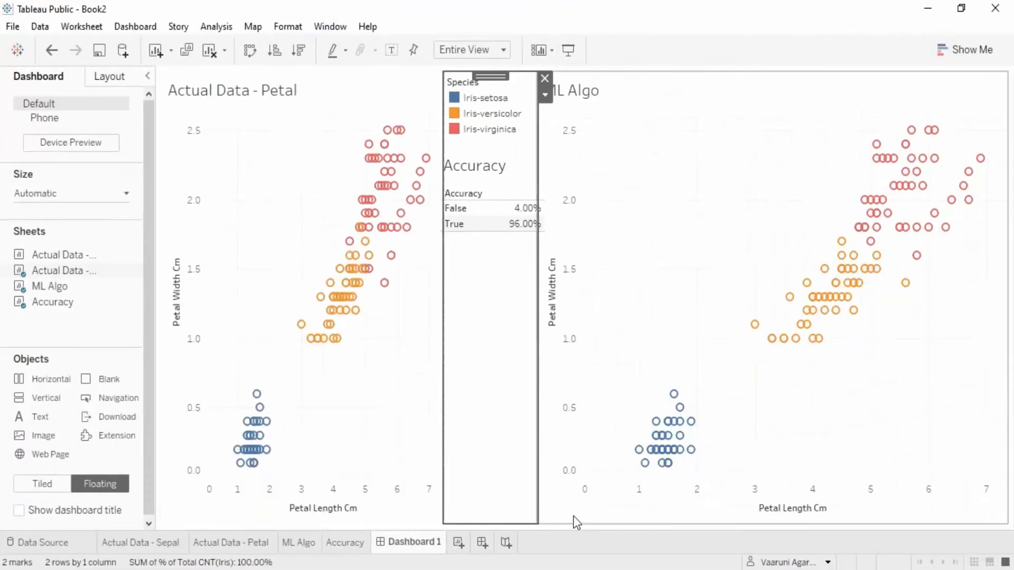
left_click(518, 528)
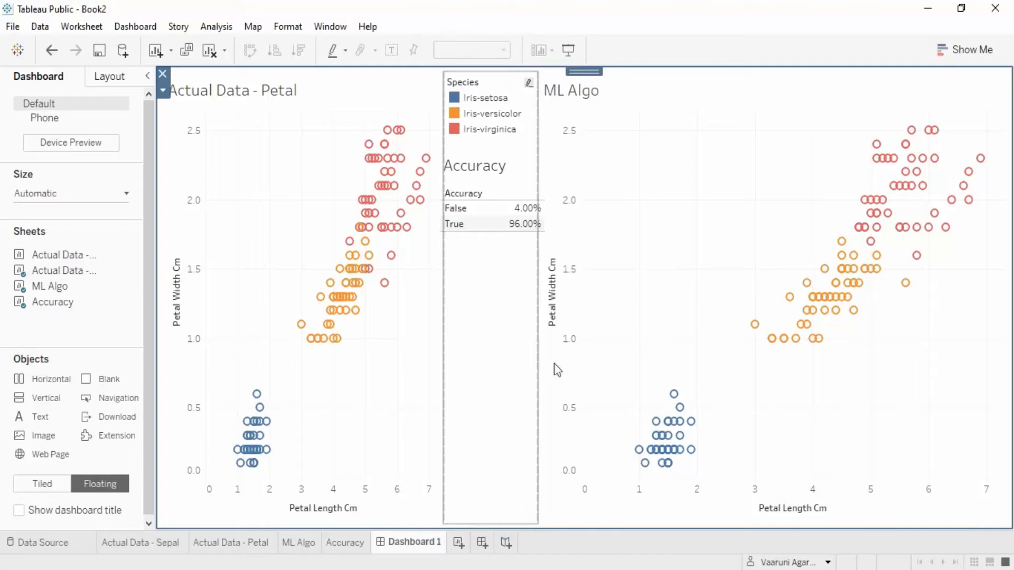
Step: On the ML Algo sheet, edit the Clusters - K Means group and rename its Iris-setosa member to Setosa
left_click(252, 544)
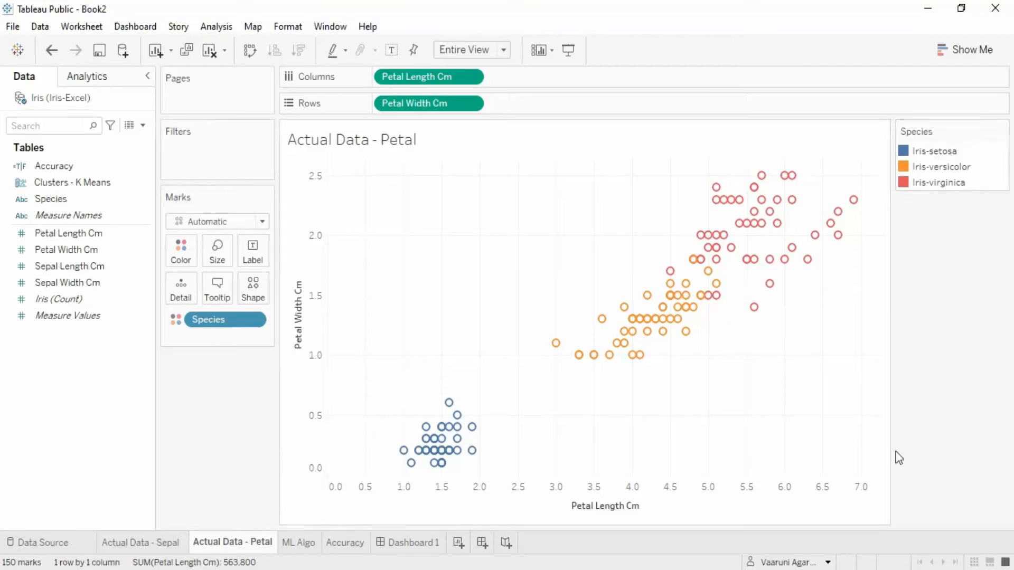
left_click(312, 549)
double_click(64, 181)
left_click_drag(219, 336, 67, 202)
right_click(69, 185)
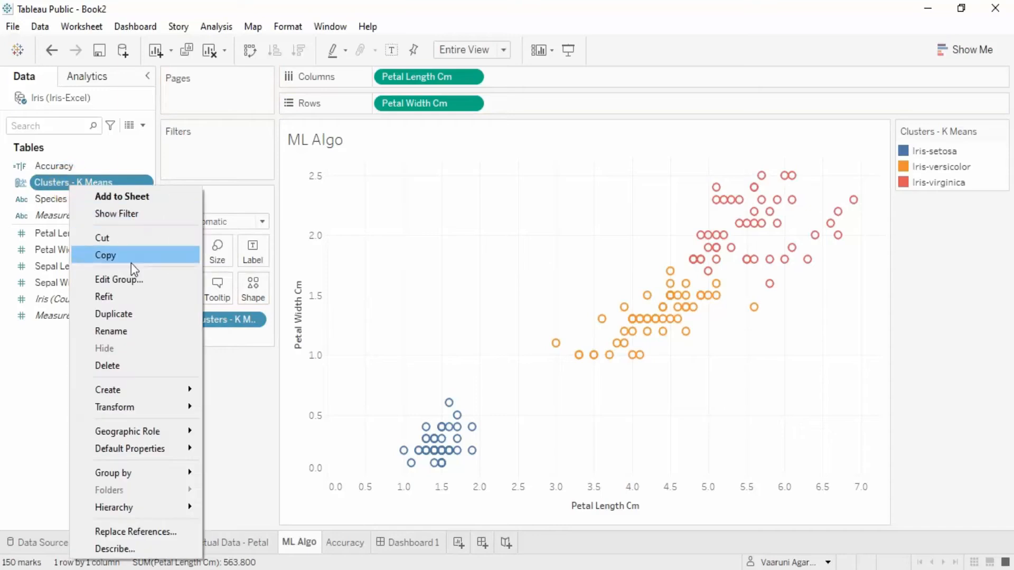
left_click(127, 278)
left_click(402, 196)
left_click(452, 379)
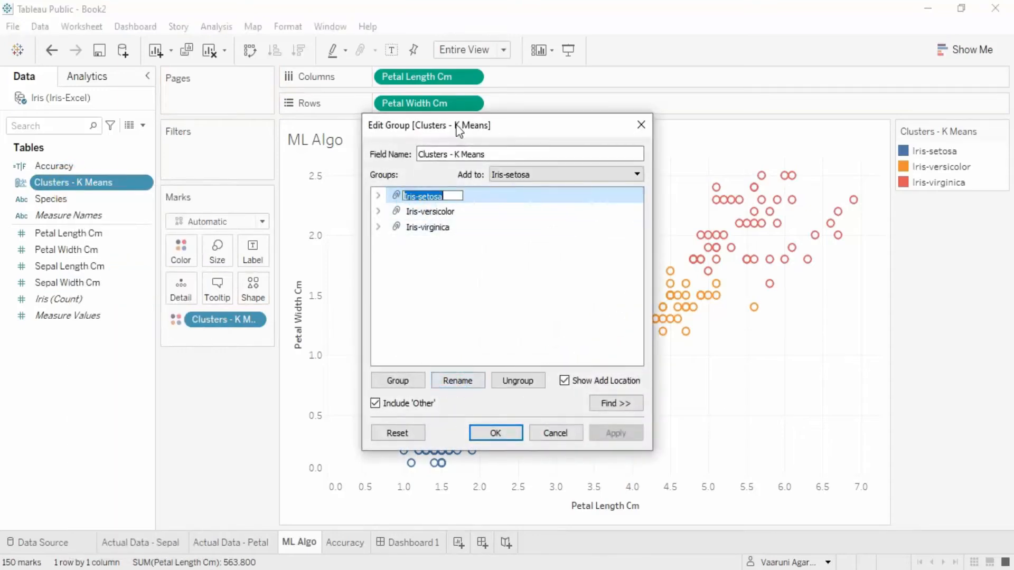
left_click(457, 196)
key("BackSpace")
key("BackSpace")
key("BackSpace")
key("BackSpace")
key("BackSpace")
key("BackSpace")
key("BackSpace")
key("BackSpace")
key("BackSpace")
key("BackSpace")
type("Setosa")
key("Return")
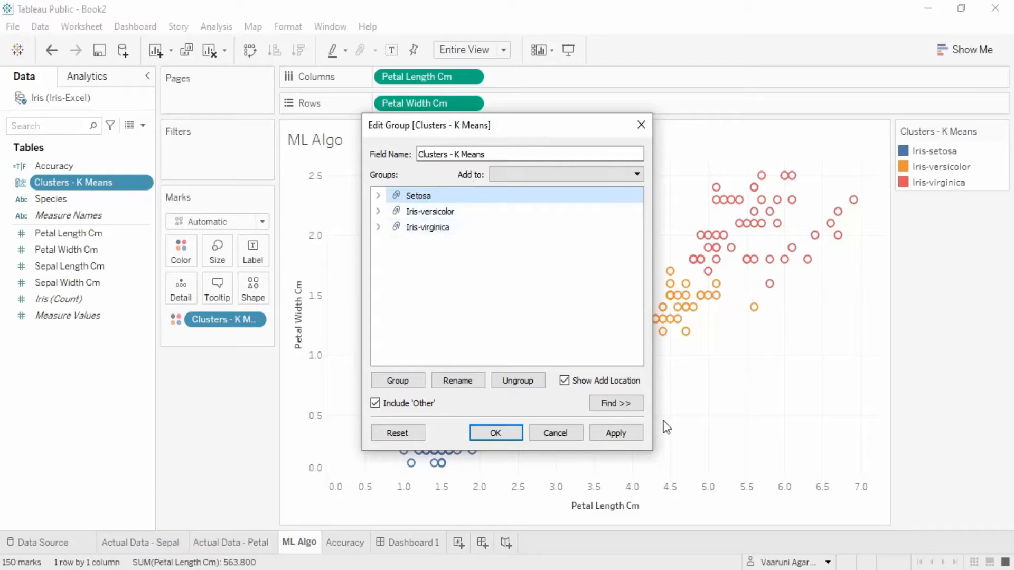
left_click(625, 432)
left_click(512, 434)
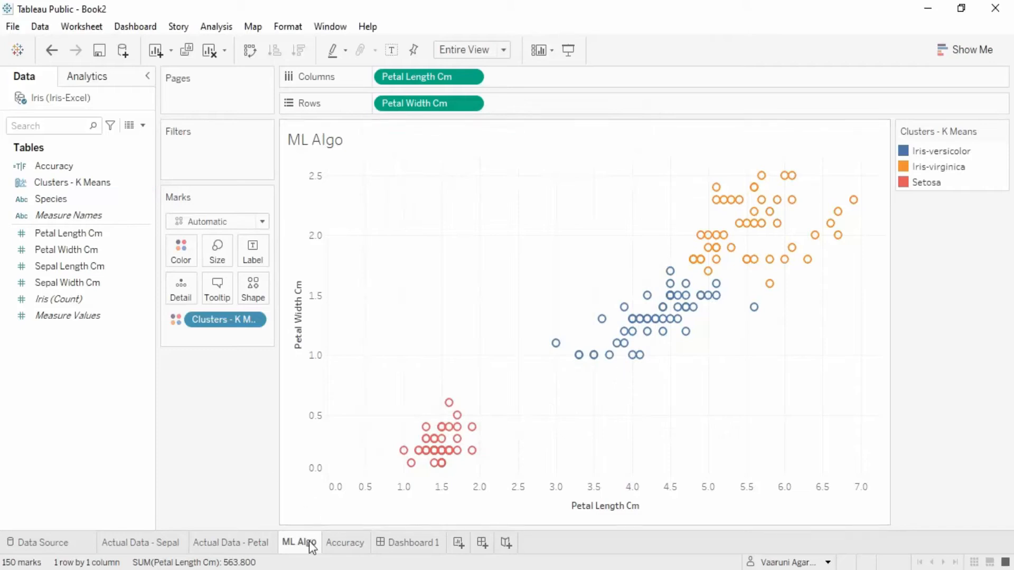
Step: Examine the Accuracy sheet's percentages and the formula of the Accuracy calculated field
left_click(361, 549)
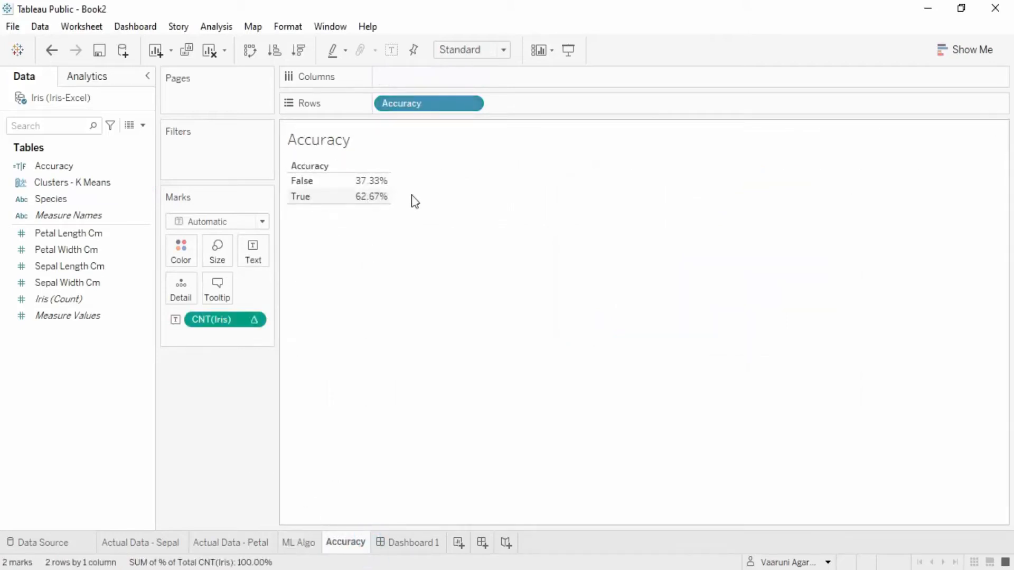
mouse_move(347, 197)
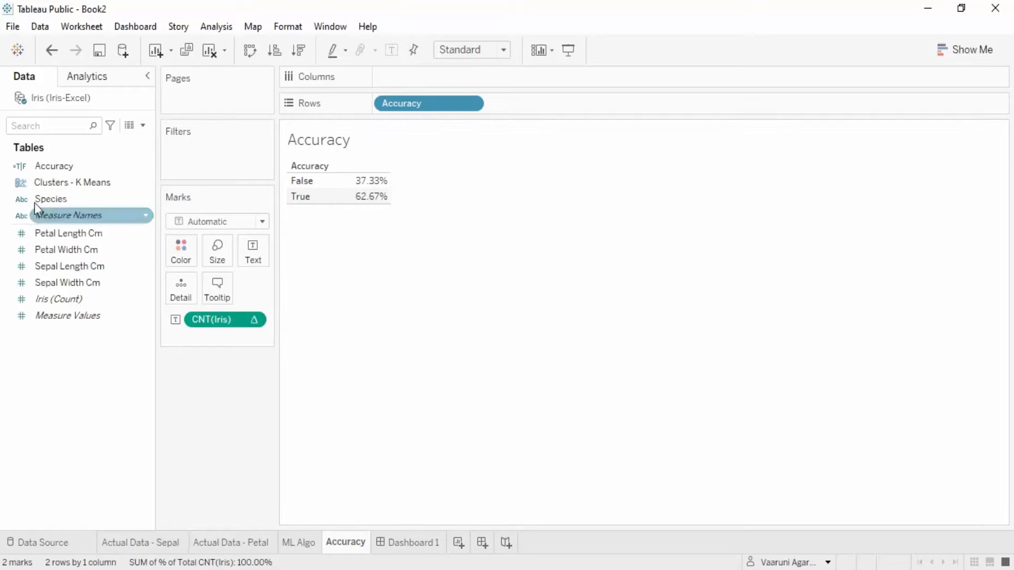
right_click(60, 172)
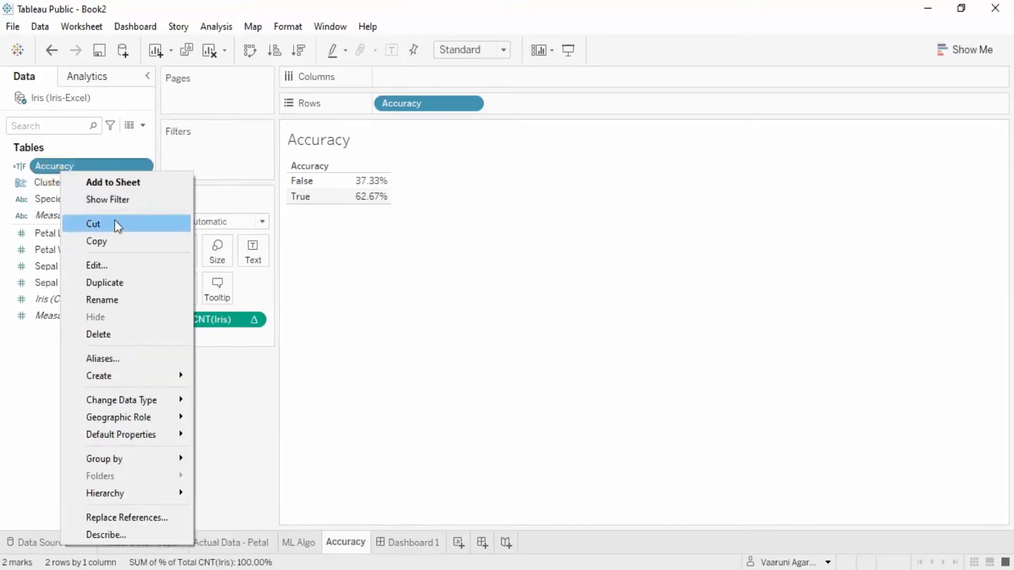
left_click(110, 264)
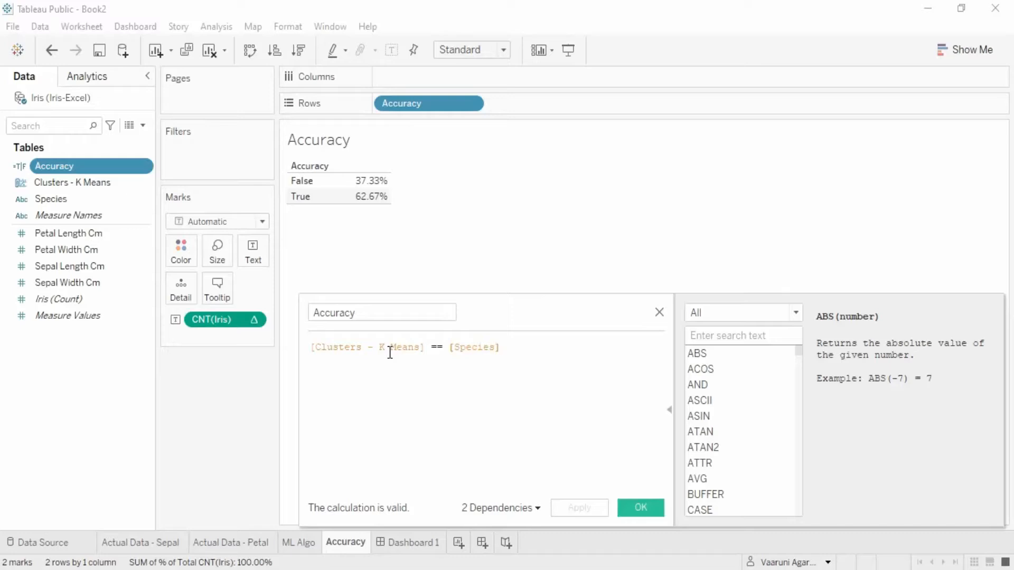
left_click(659, 312)
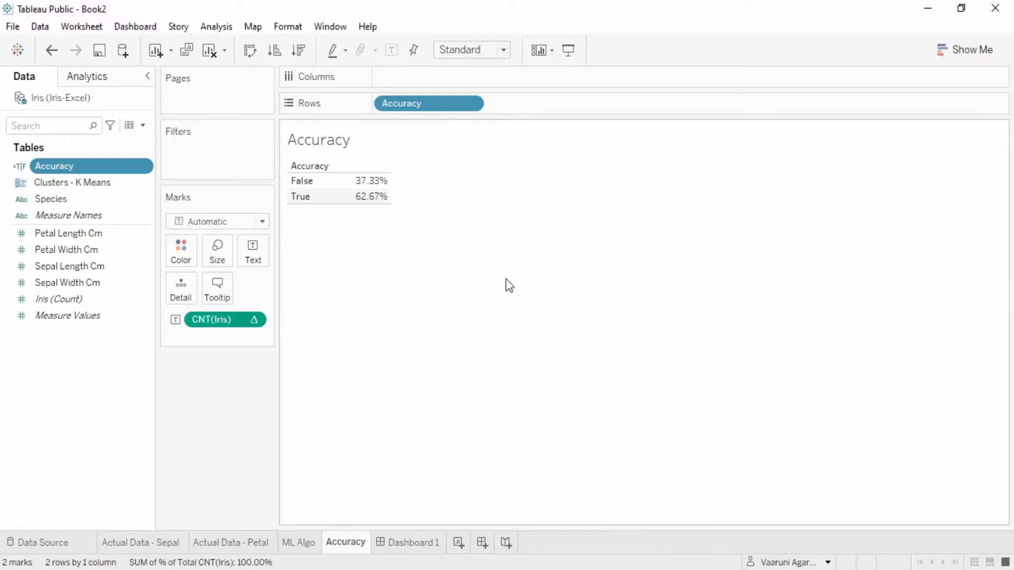
Step: Return to the ML Algo sheet and undo the renaming of the setosa cluster
left_click(288, 543)
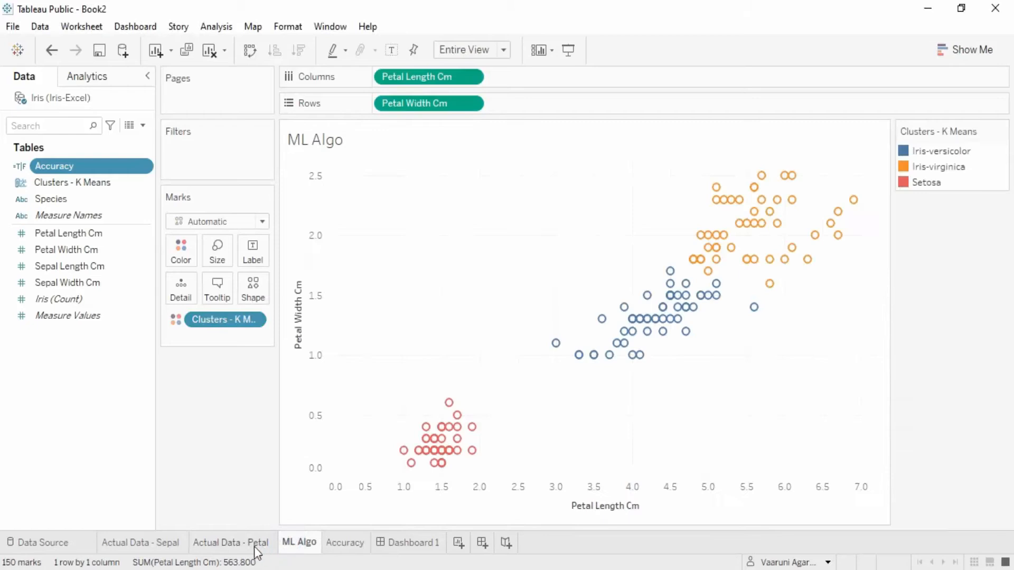
left_click(52, 51)
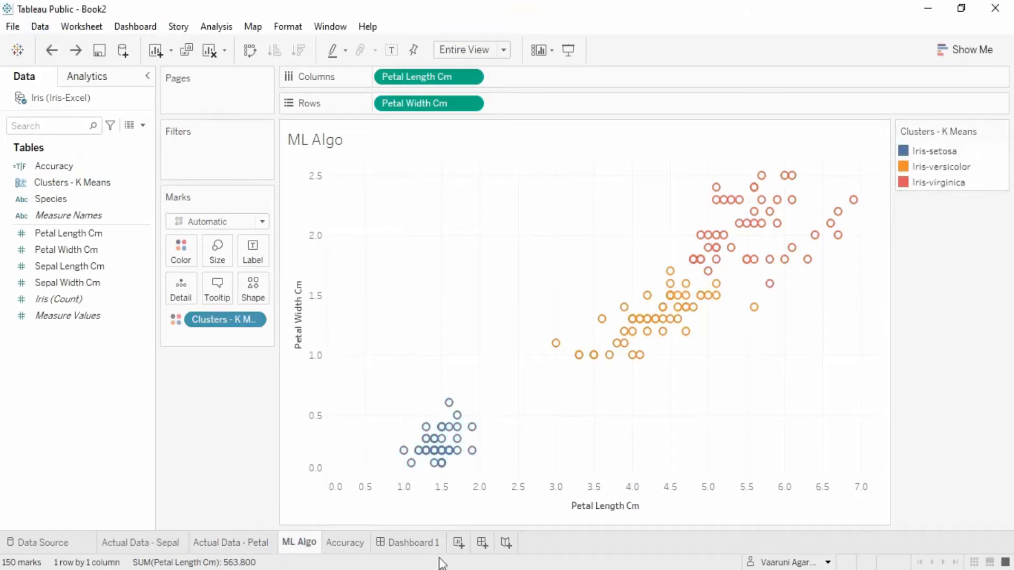
Step: Review the Actual Data - Petal, ML Algo and Accuracy sheets and the dashboard with the original cluster names
left_click(223, 544)
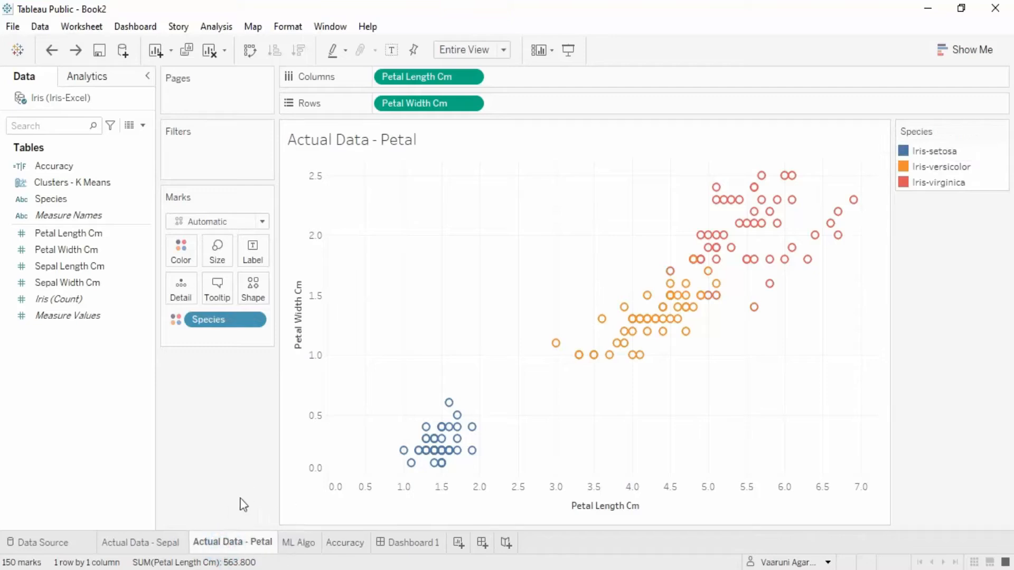
left_click(291, 548)
left_click(328, 544)
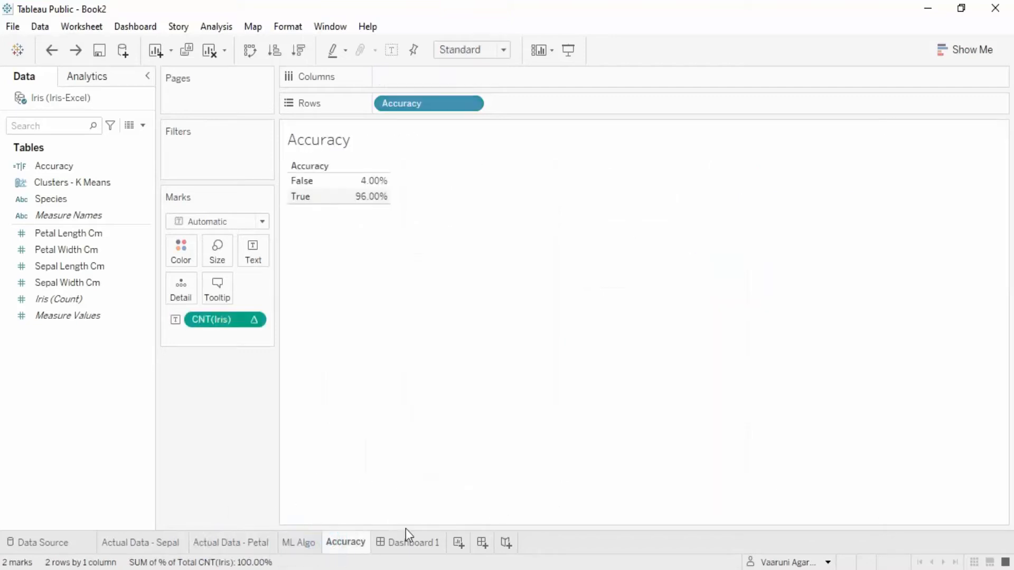
left_click(407, 543)
left_click(349, 544)
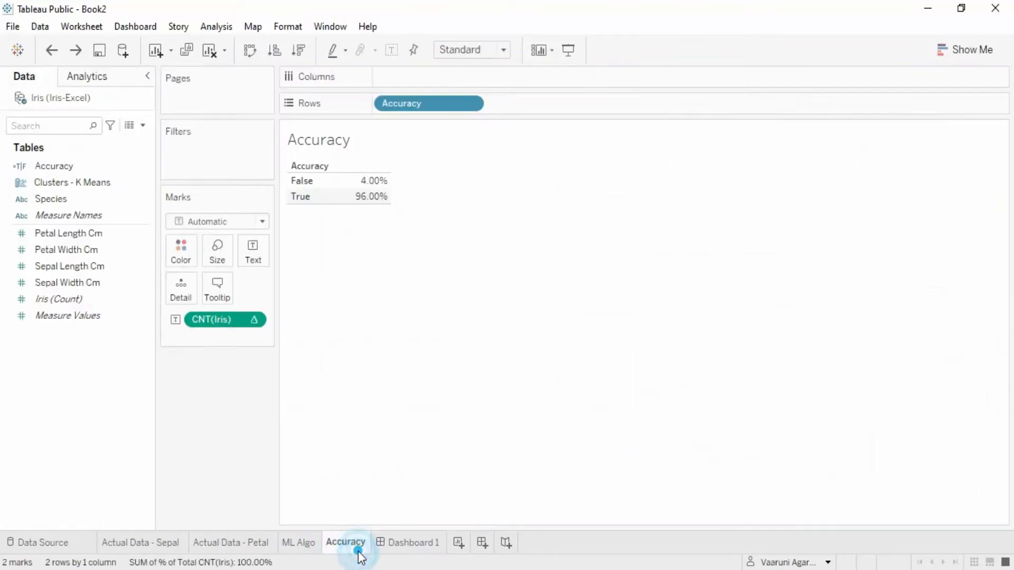